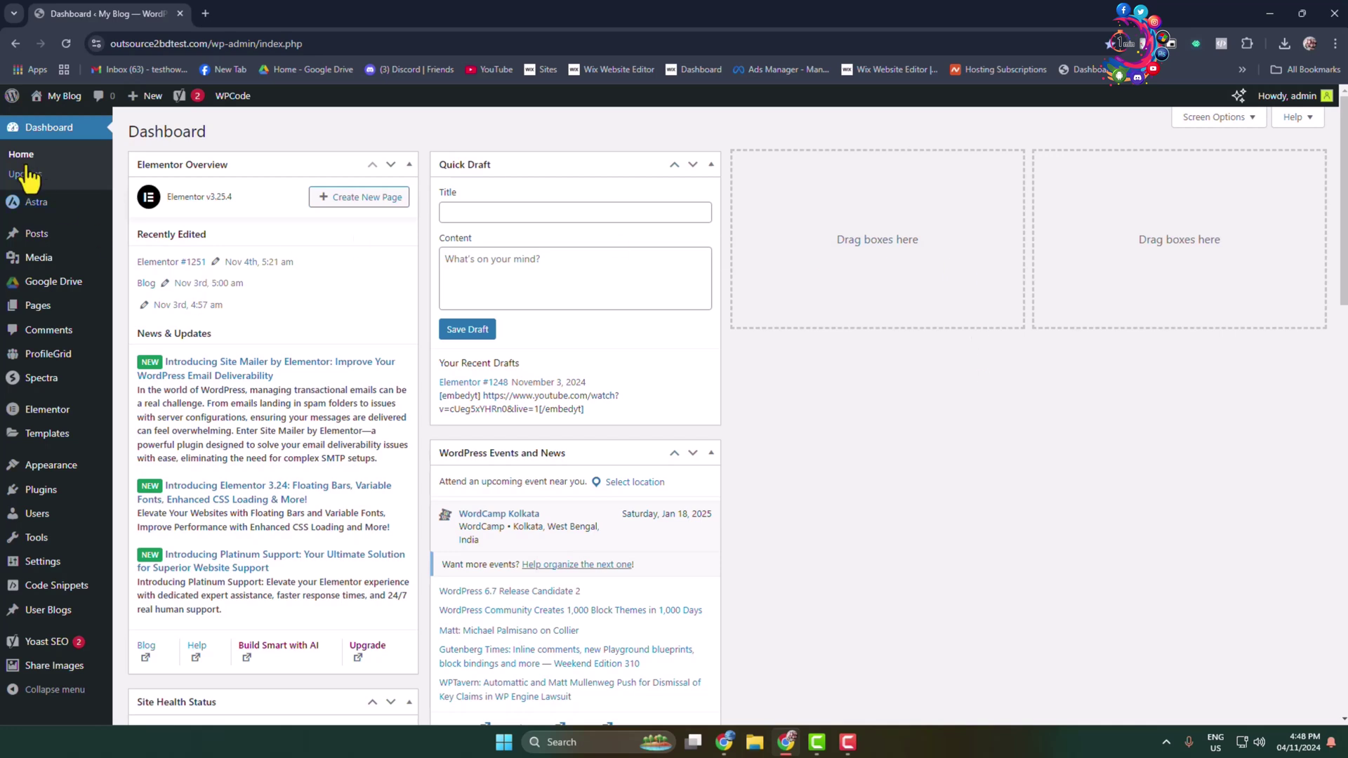
# Open the Hello world! post in the editor and scroll to its end.
pyautogui.click(24, 234)
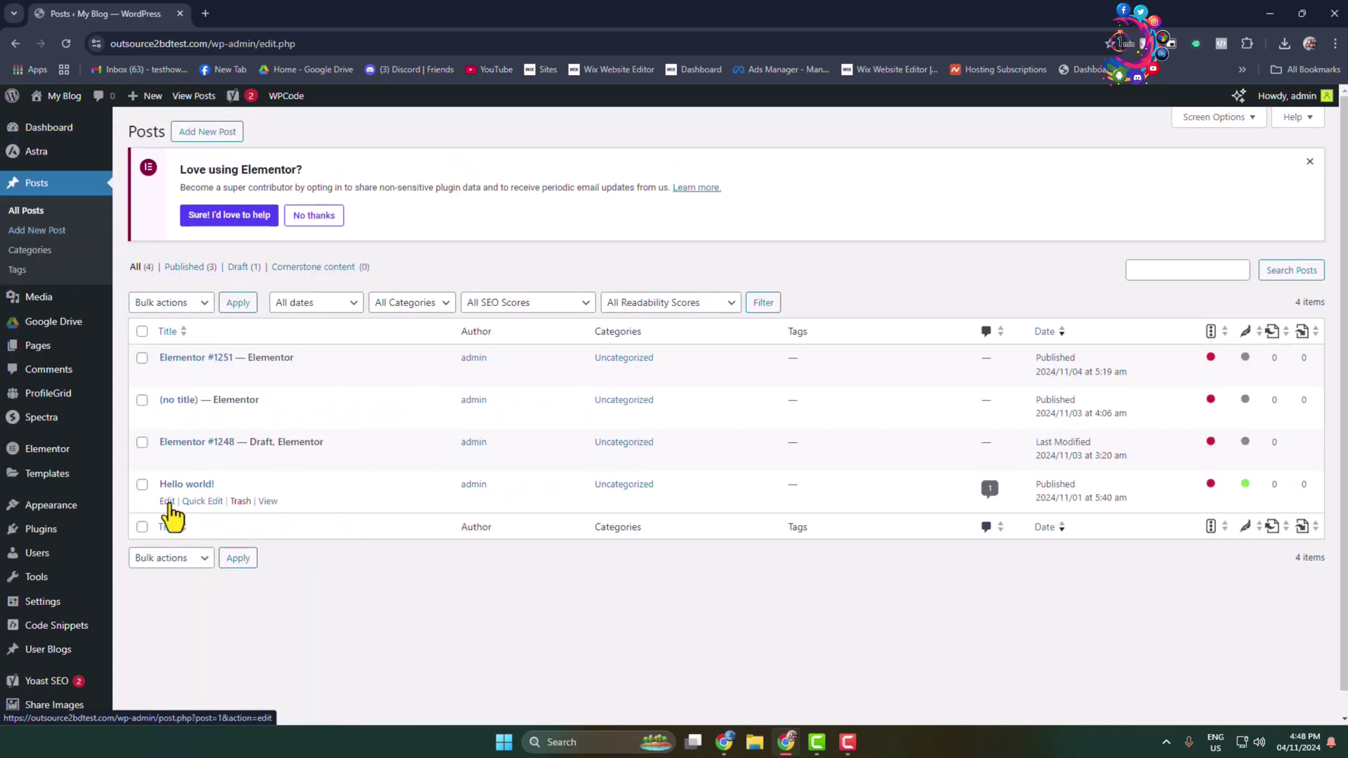
pyautogui.click(168, 501)
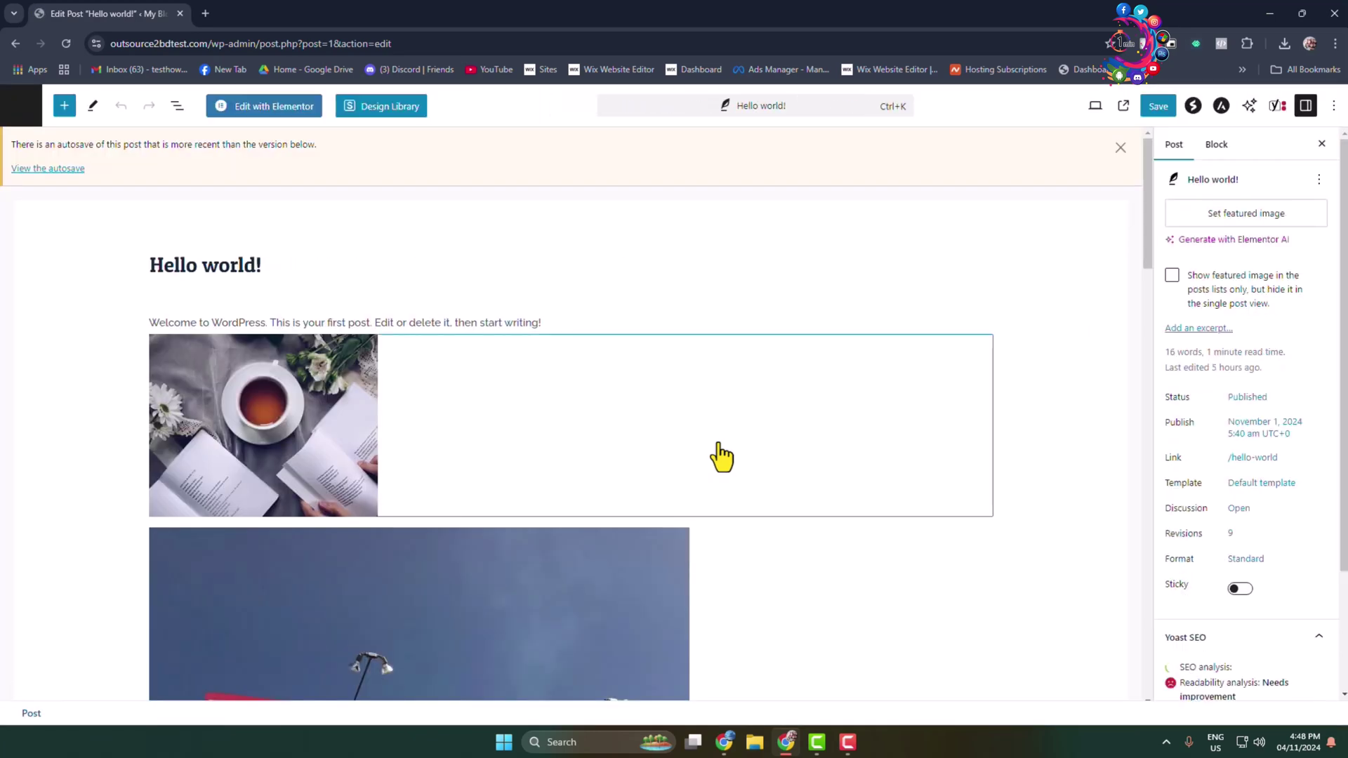
pyautogui.scroll(-5, 753, 409)
pyautogui.scroll(-5, 762, 411)
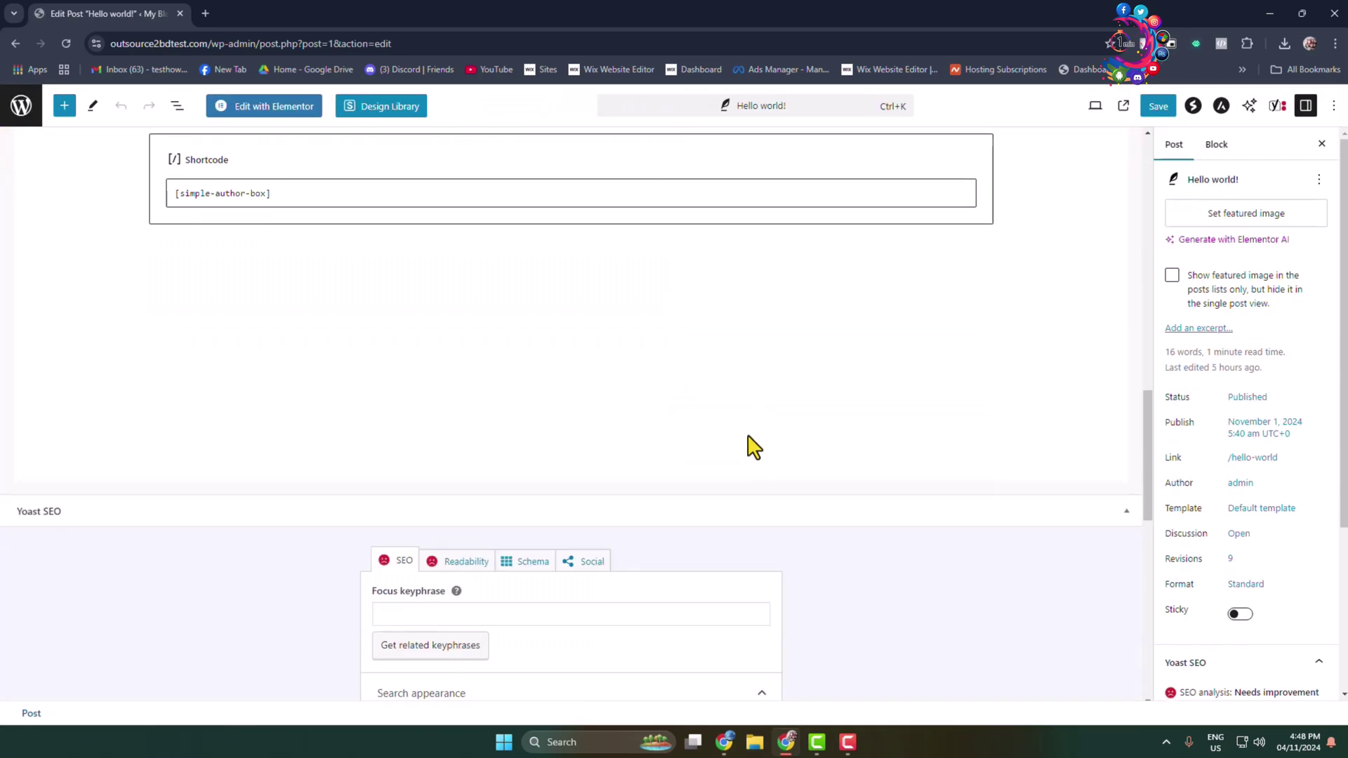
# Add a paragraph below the shortcode reading 'Click here to Download the audio file'.
pyautogui.click(510, 231)
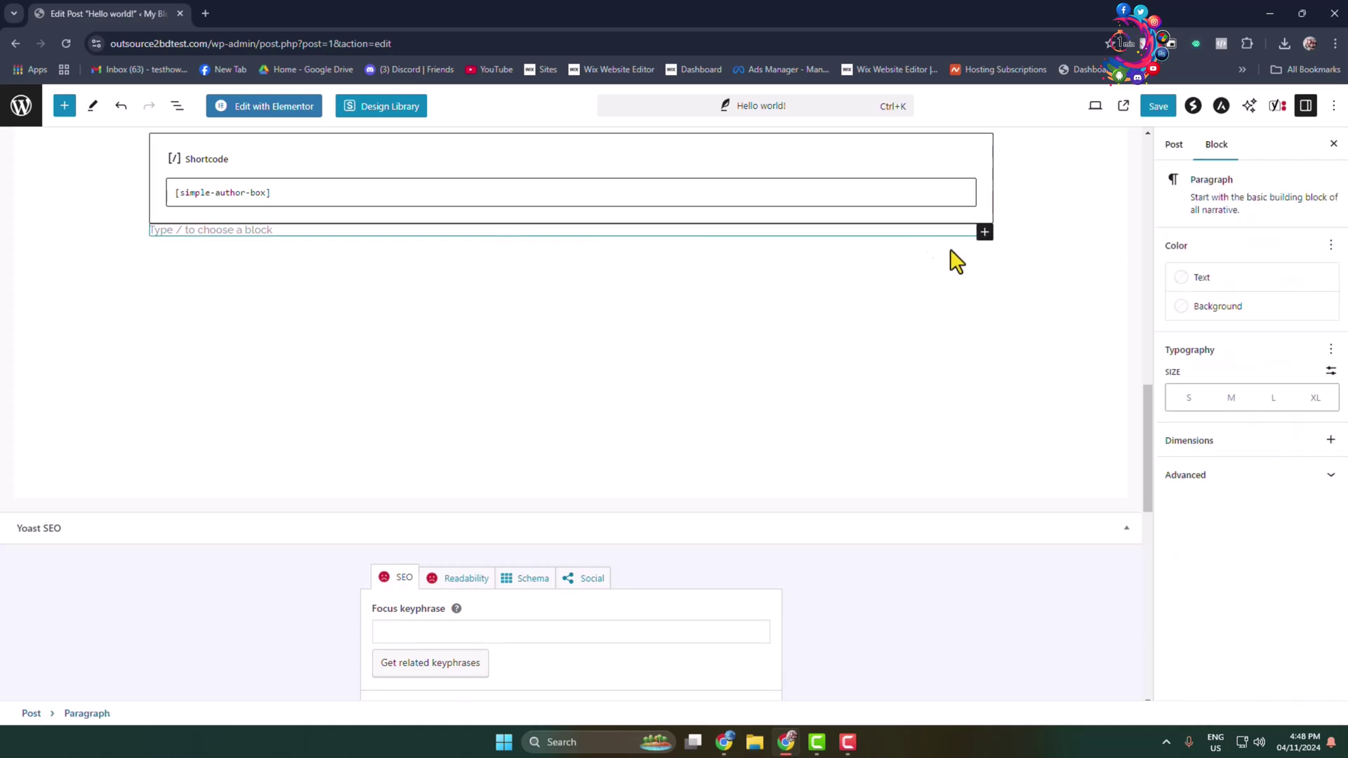
pyautogui.click(984, 232)
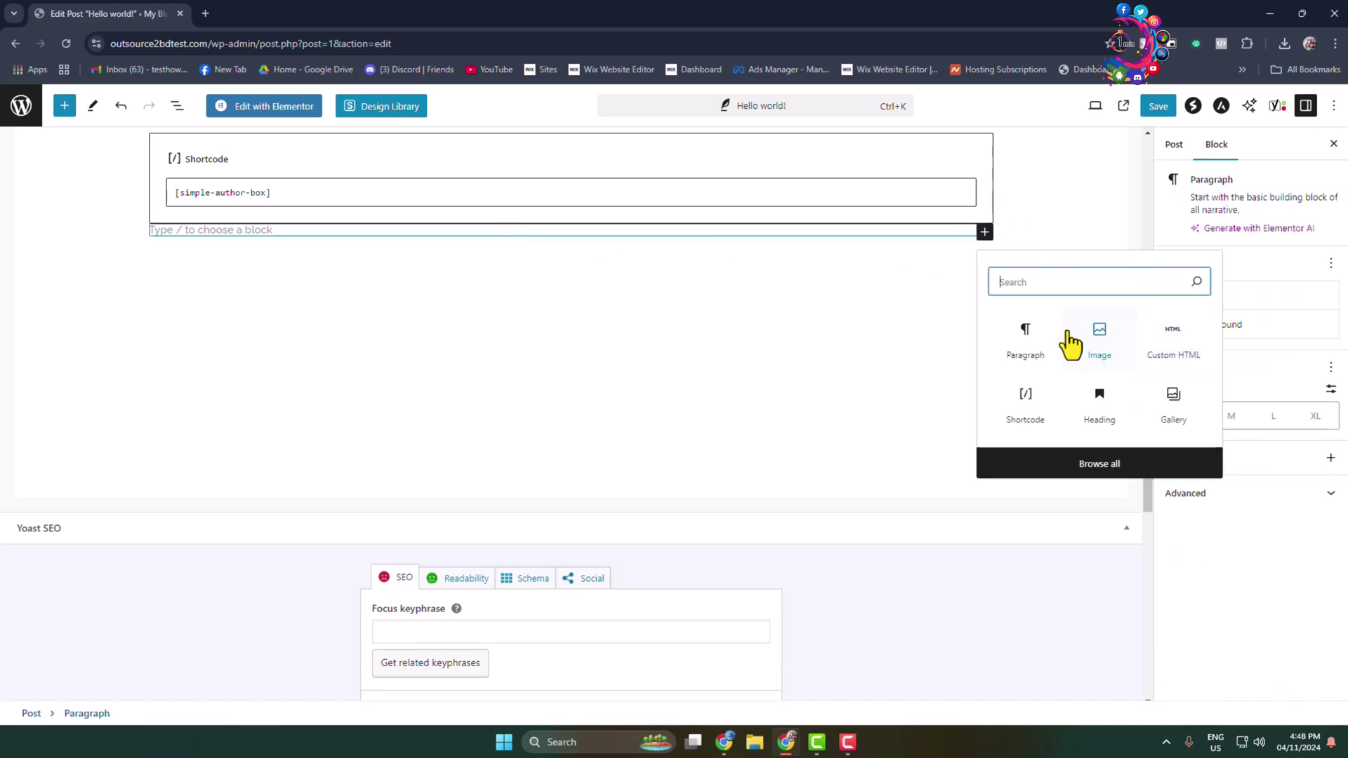
pyautogui.write('tex')
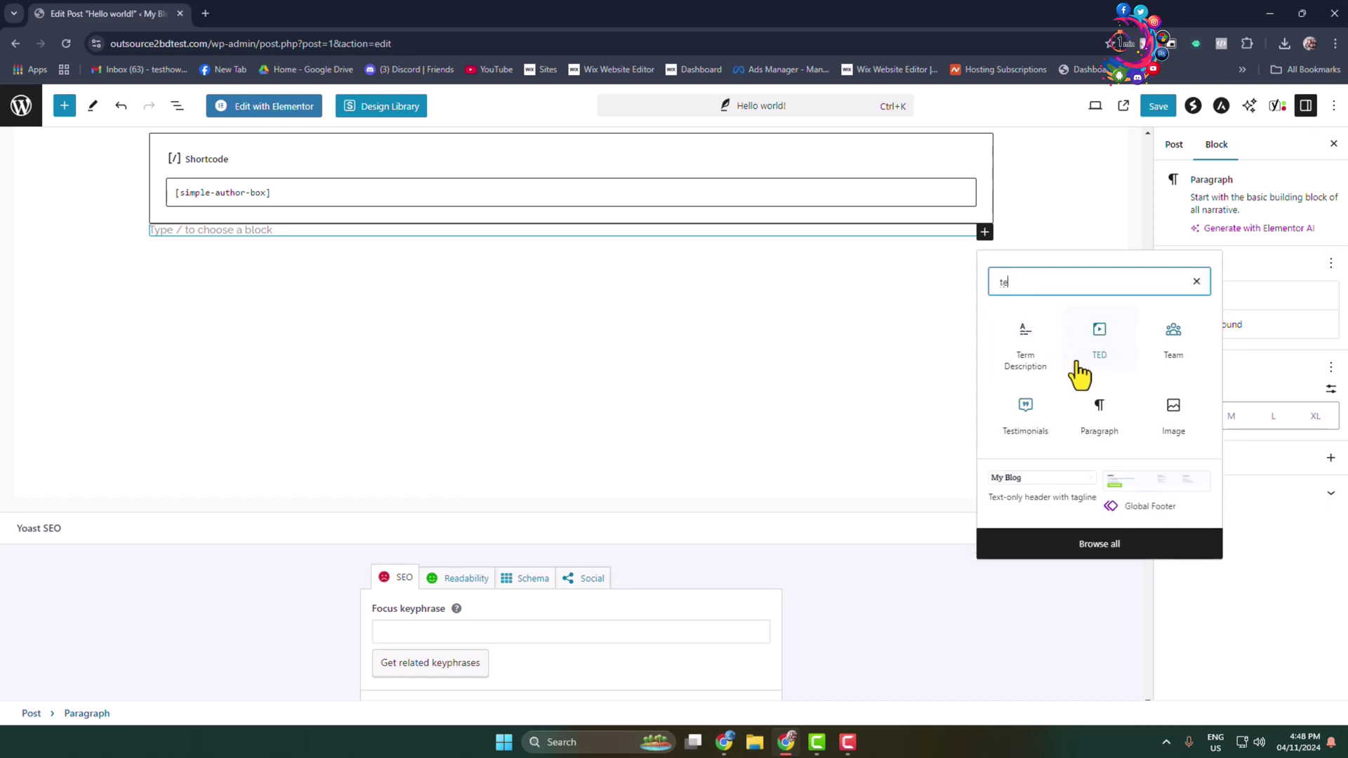
pyautogui.click(1027, 347)
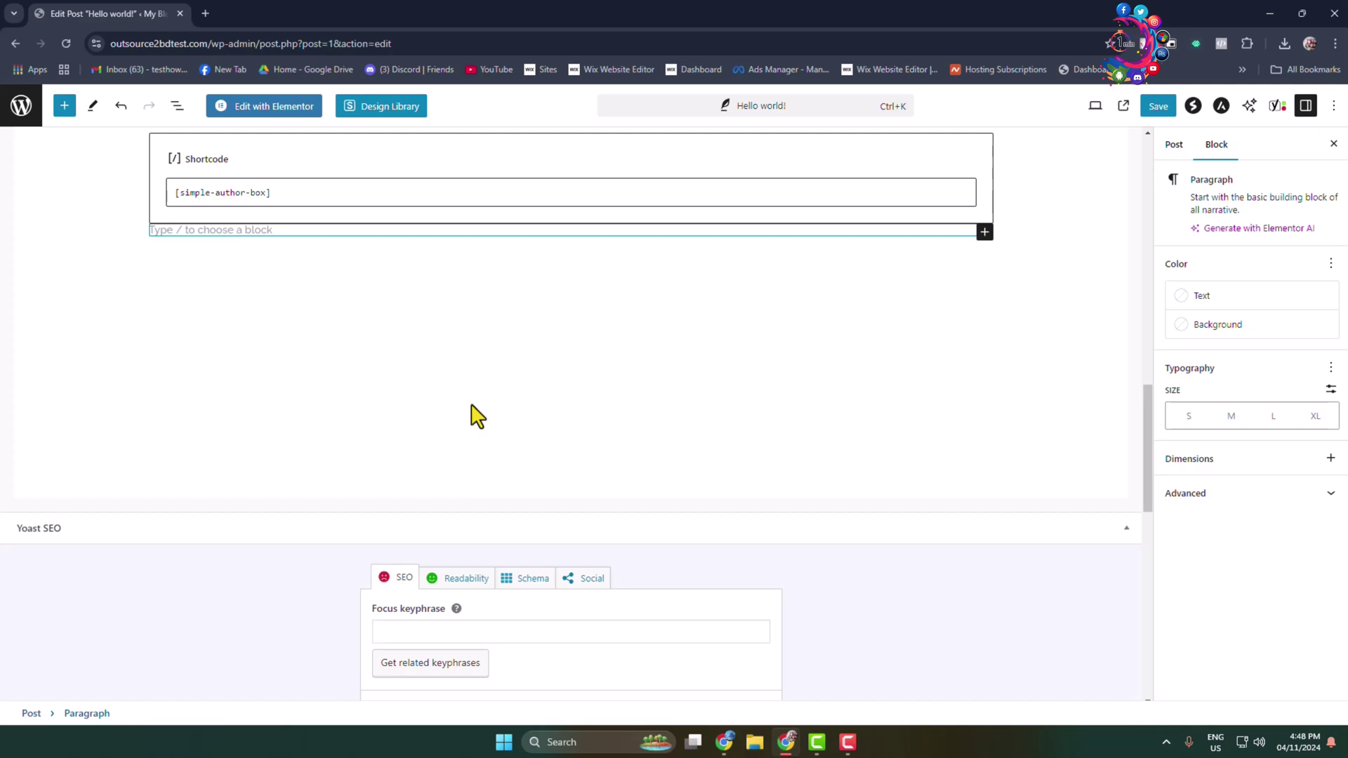
pyautogui.write('C')
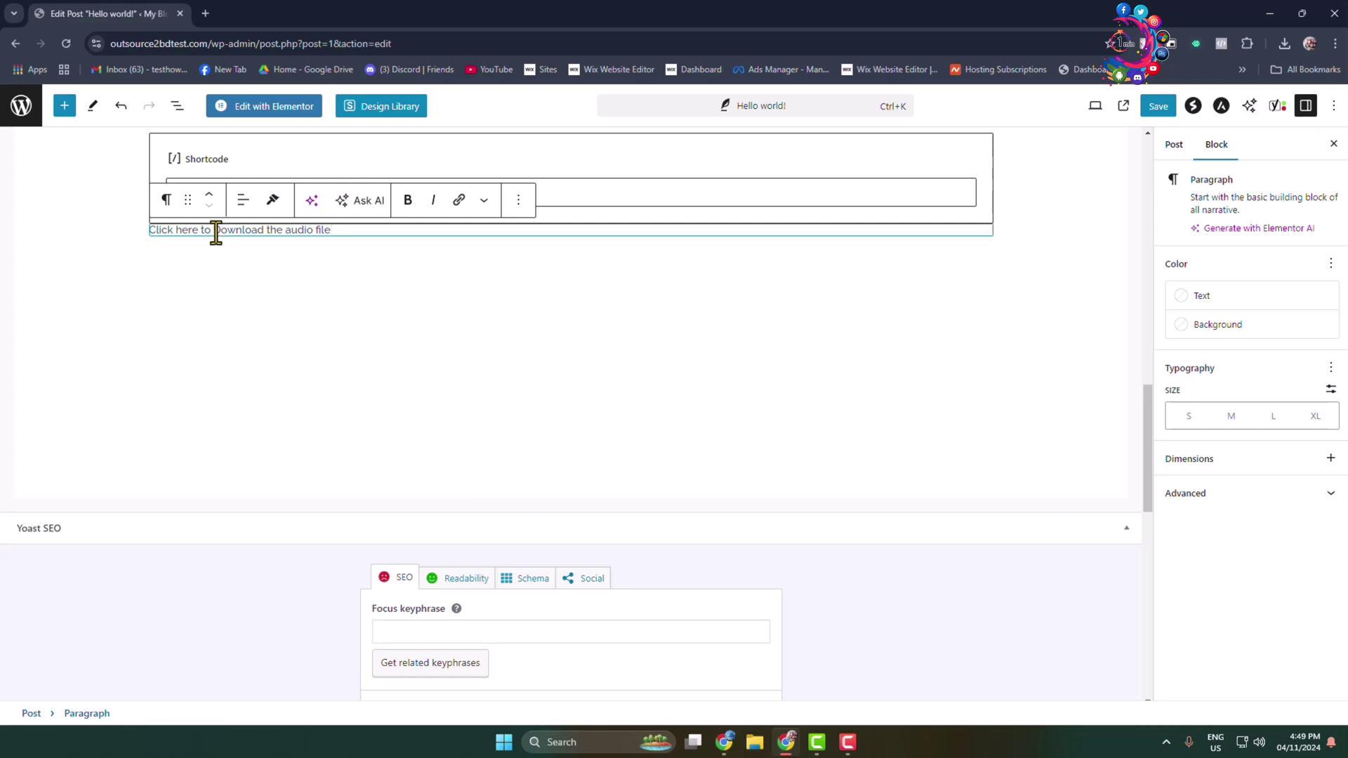
pyautogui.moveTo(217, 234); pyautogui.dragTo(264, 233)
# Upload Attention!.mp4 from the Audios folder on New Volume (F:) to Google Drive.
pyautogui.click(257, 245)
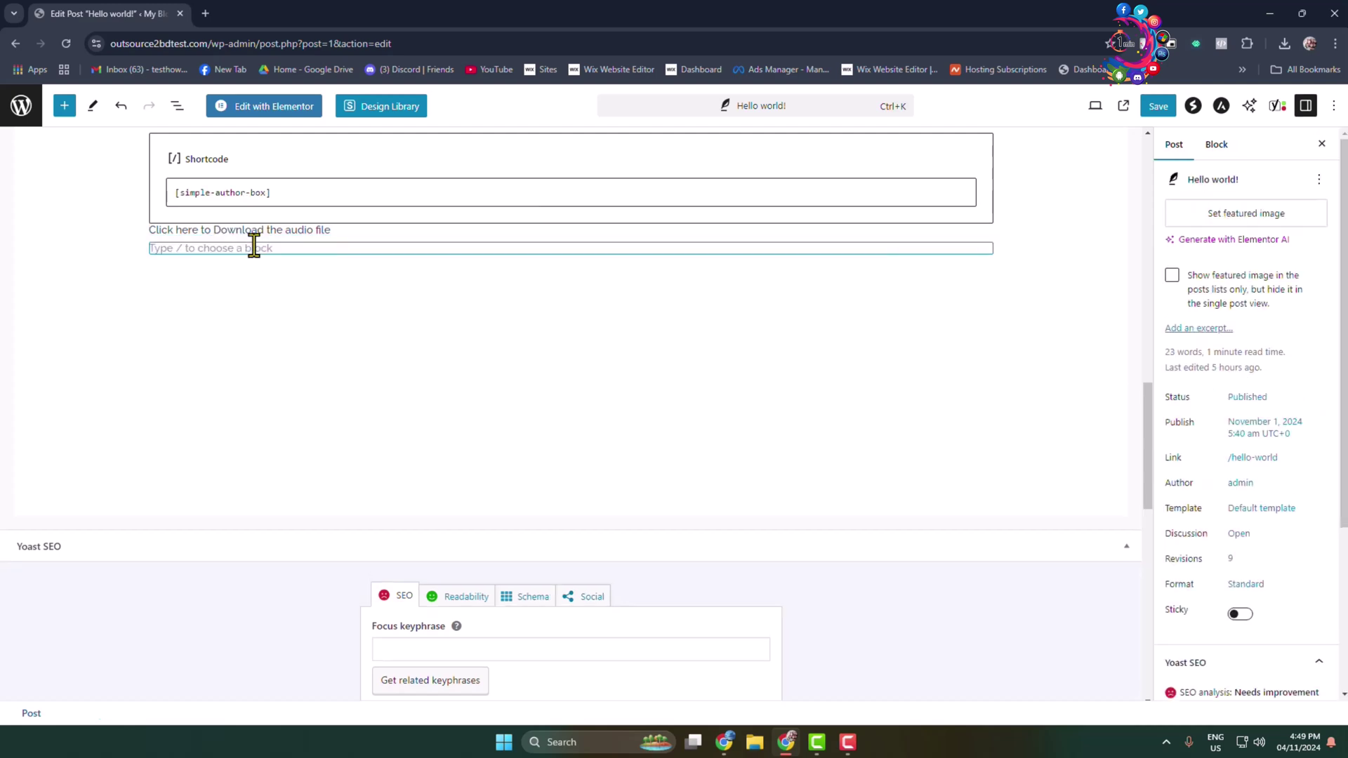
pyautogui.click(205, 14)
pyautogui.click(292, 75)
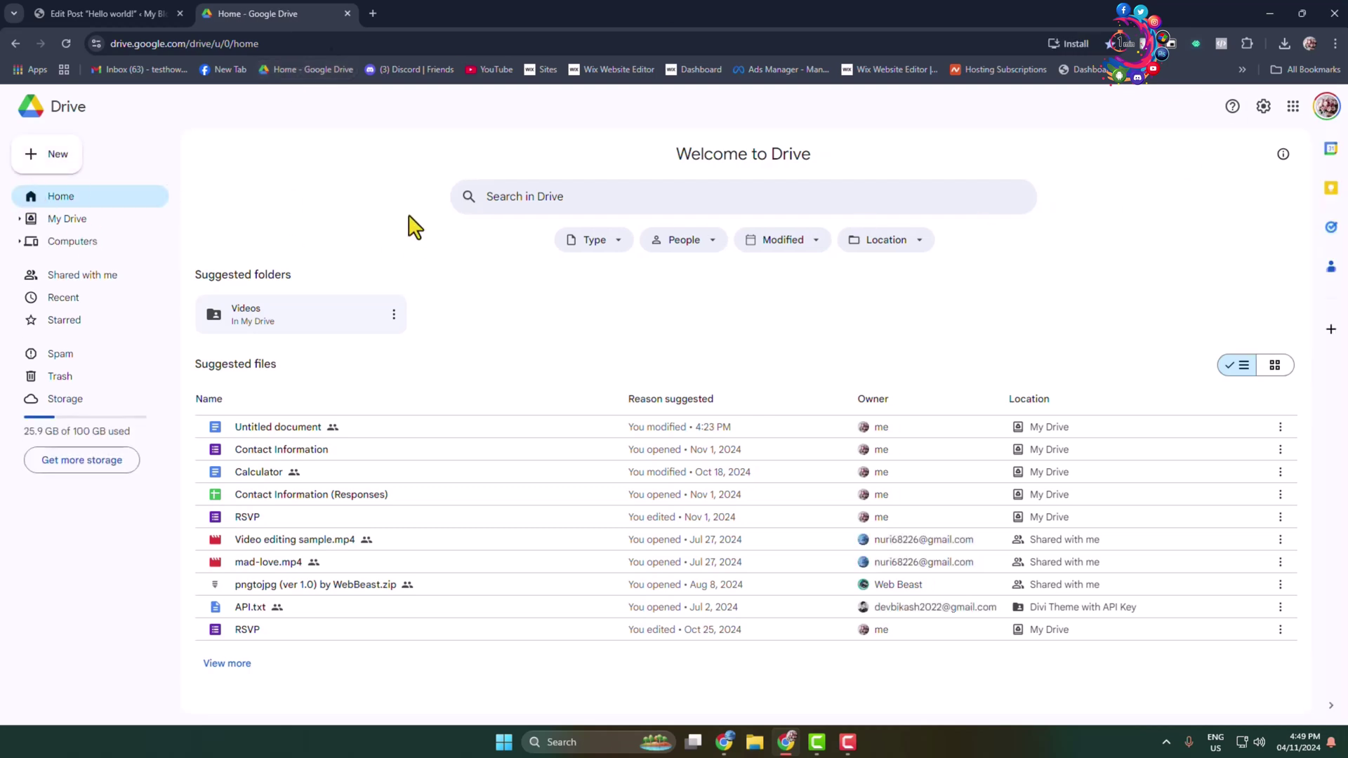
pyautogui.click(57, 154)
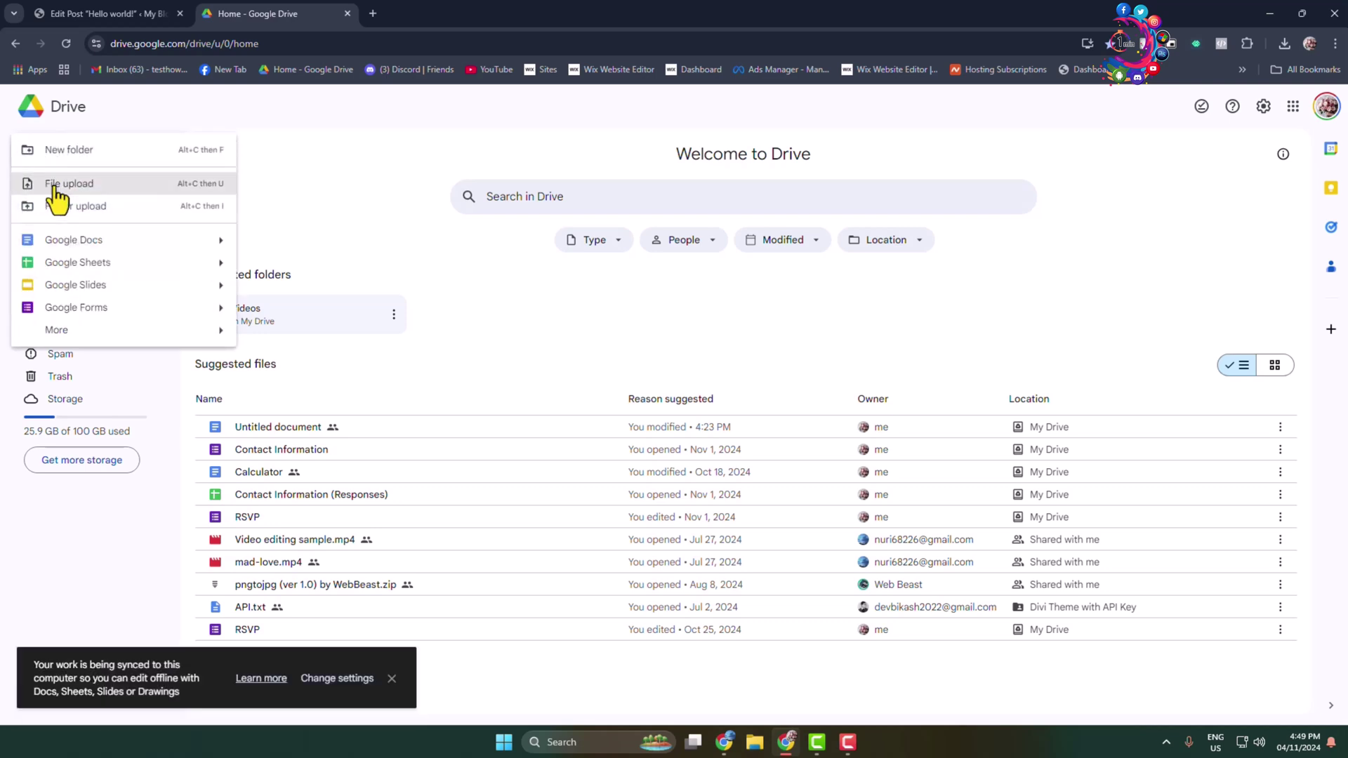
pyautogui.click(73, 186)
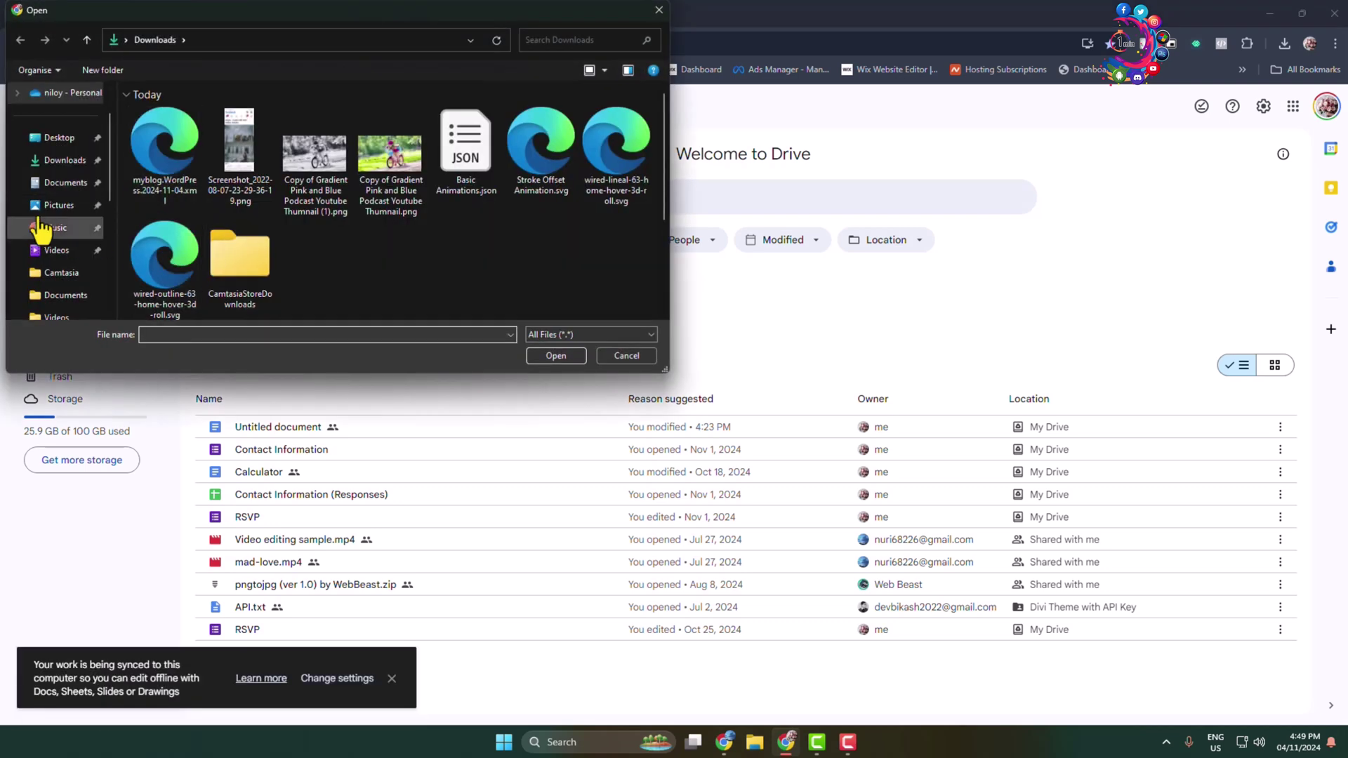
pyautogui.click(70, 250)
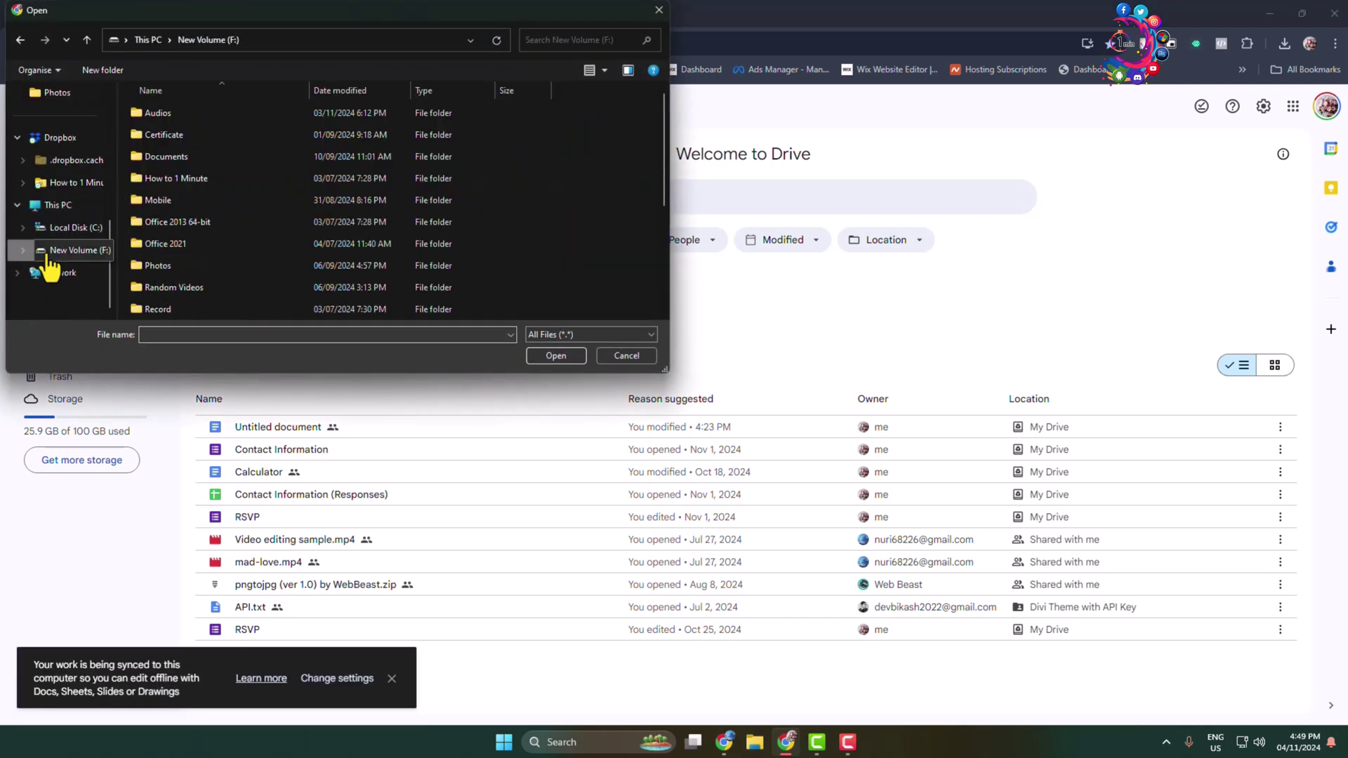
pyautogui.doubleClick(184, 116)
pyautogui.doubleClick(170, 159)
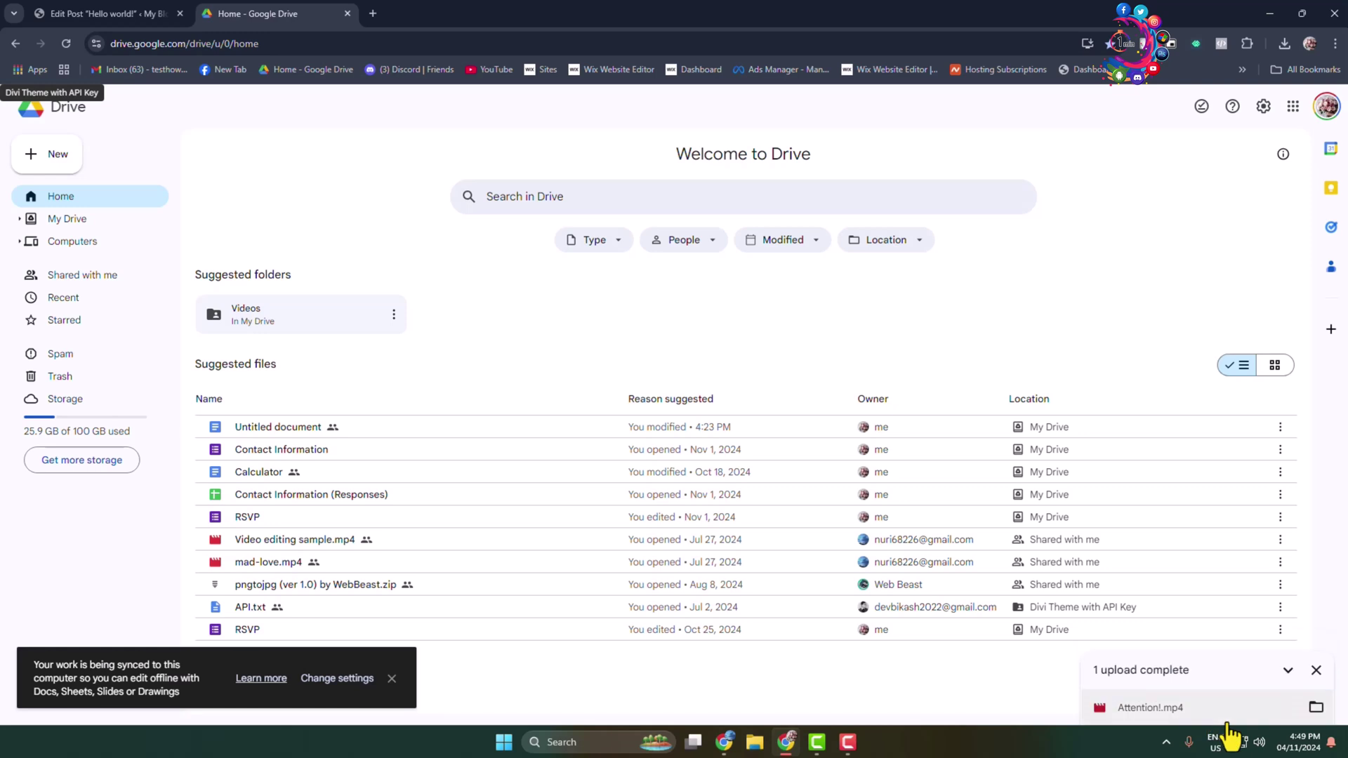
pyautogui.click(1229, 725)
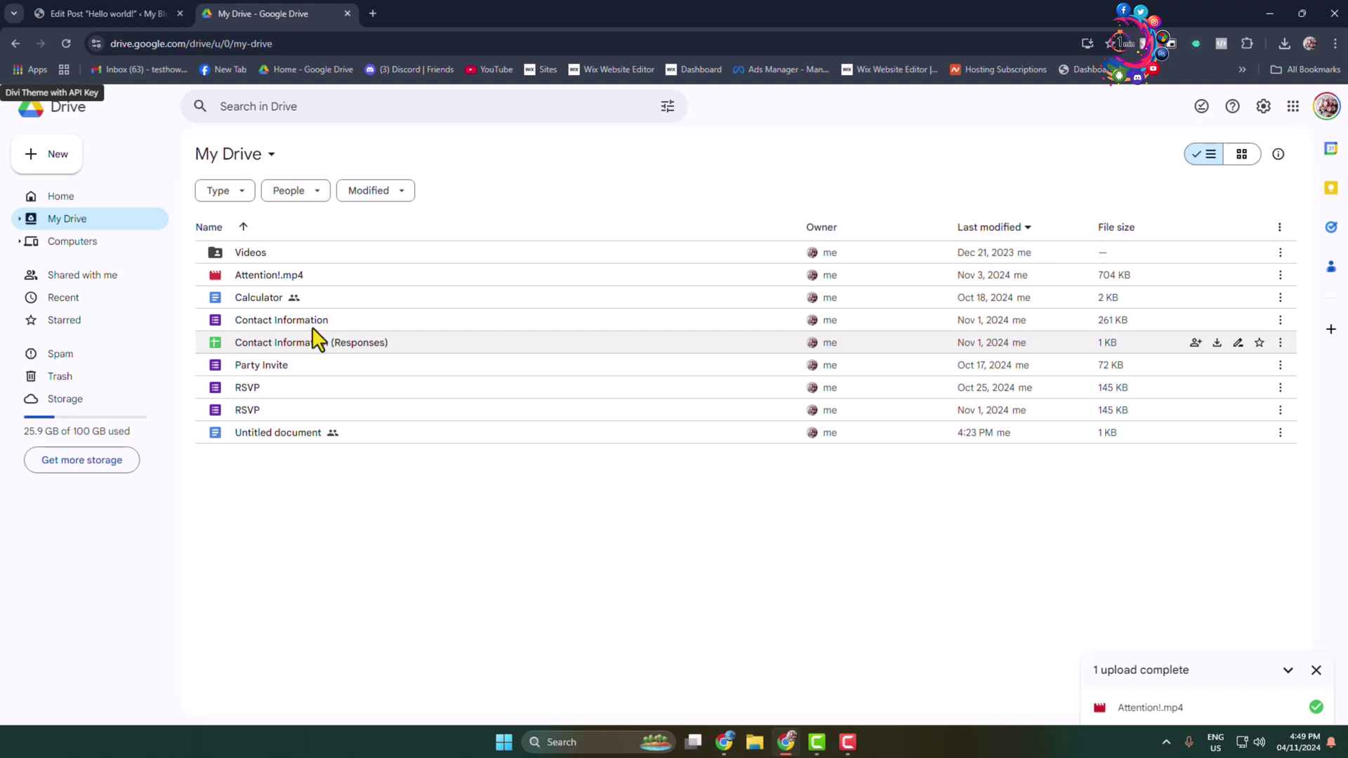
# Set Attention!.mp4's general access to 'Anyone with the link' and copy its share link.
pyautogui.click(249, 275)
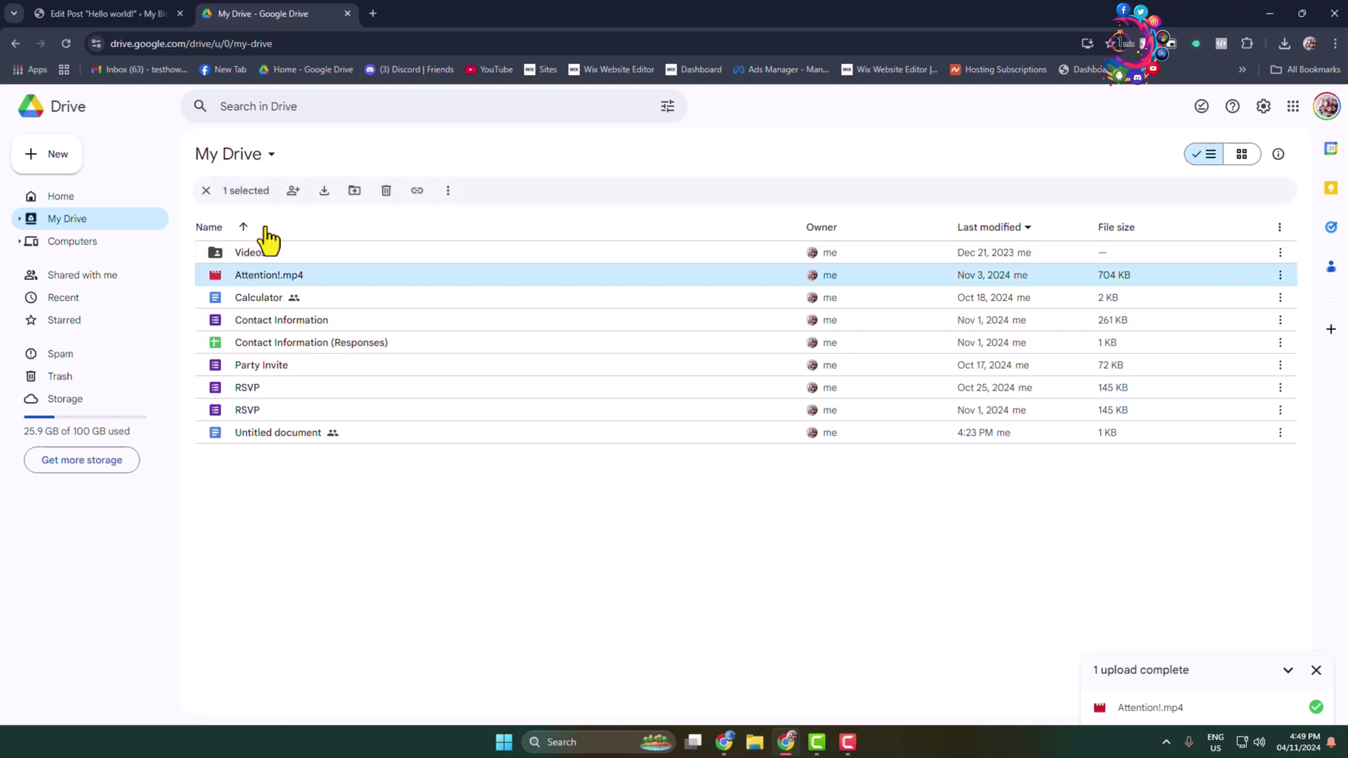
pyautogui.click(295, 196)
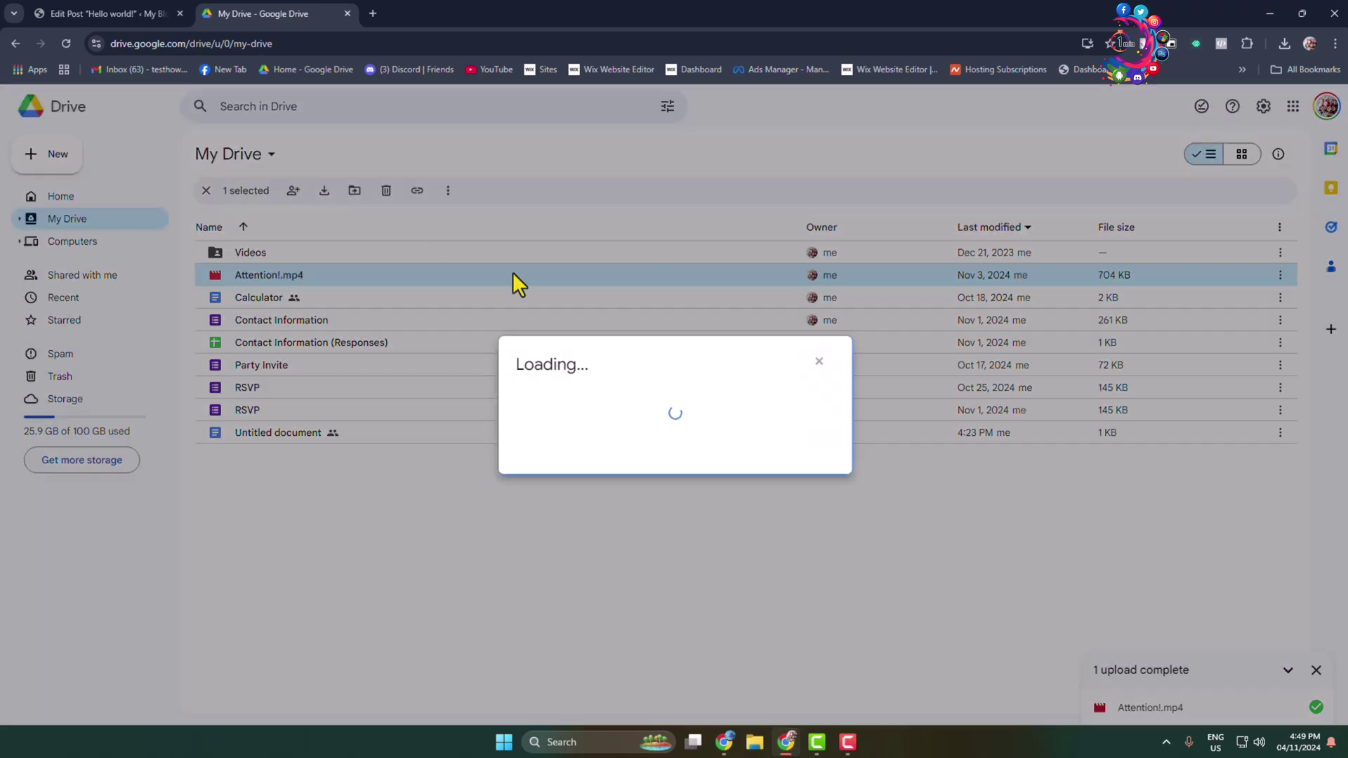
pyautogui.click(597, 466)
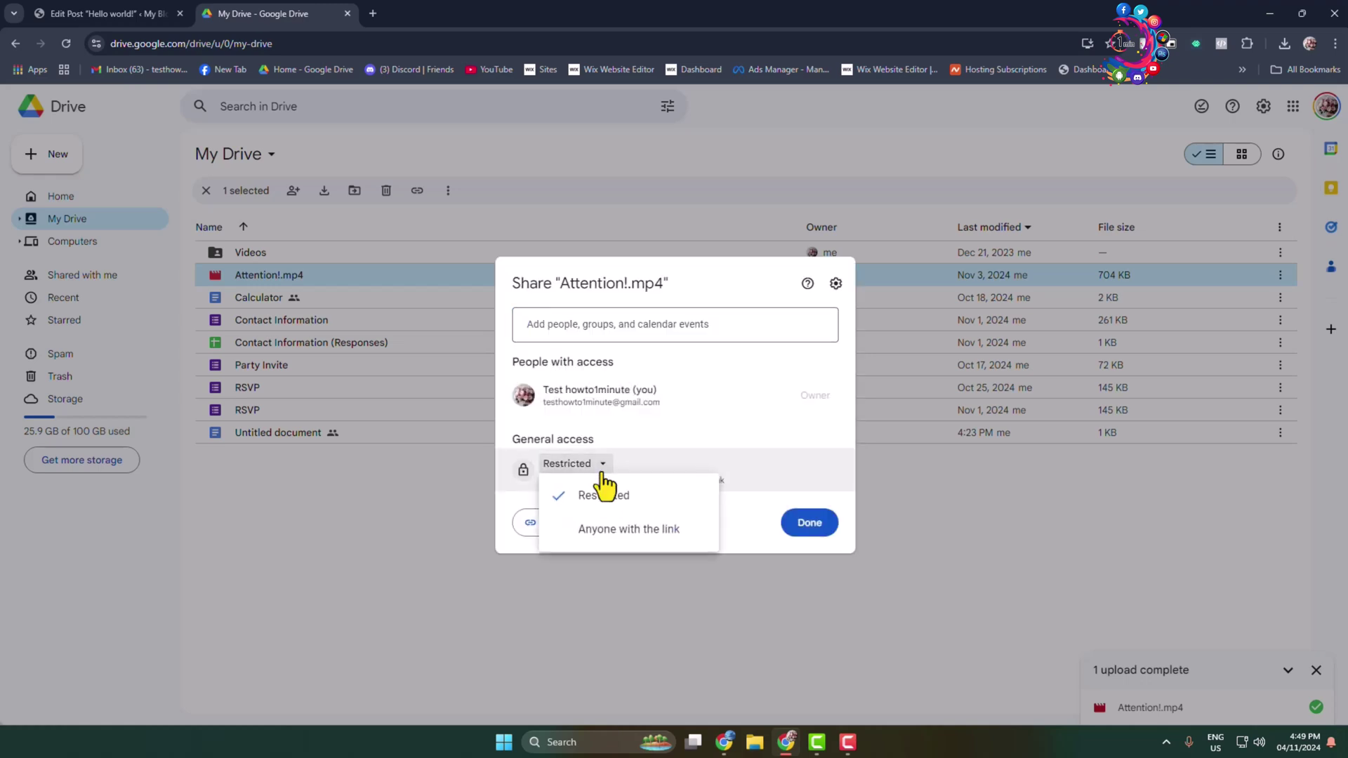
pyautogui.click(596, 534)
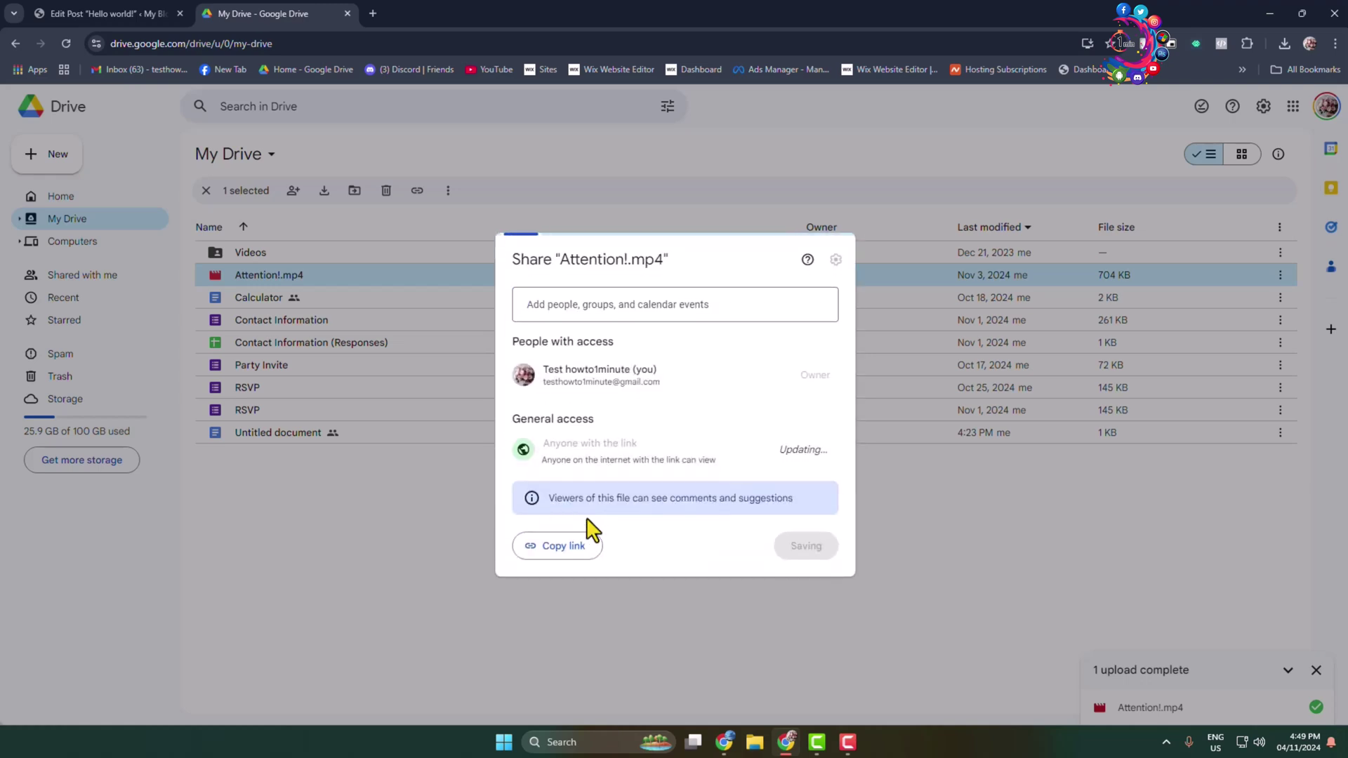
pyautogui.click(569, 547)
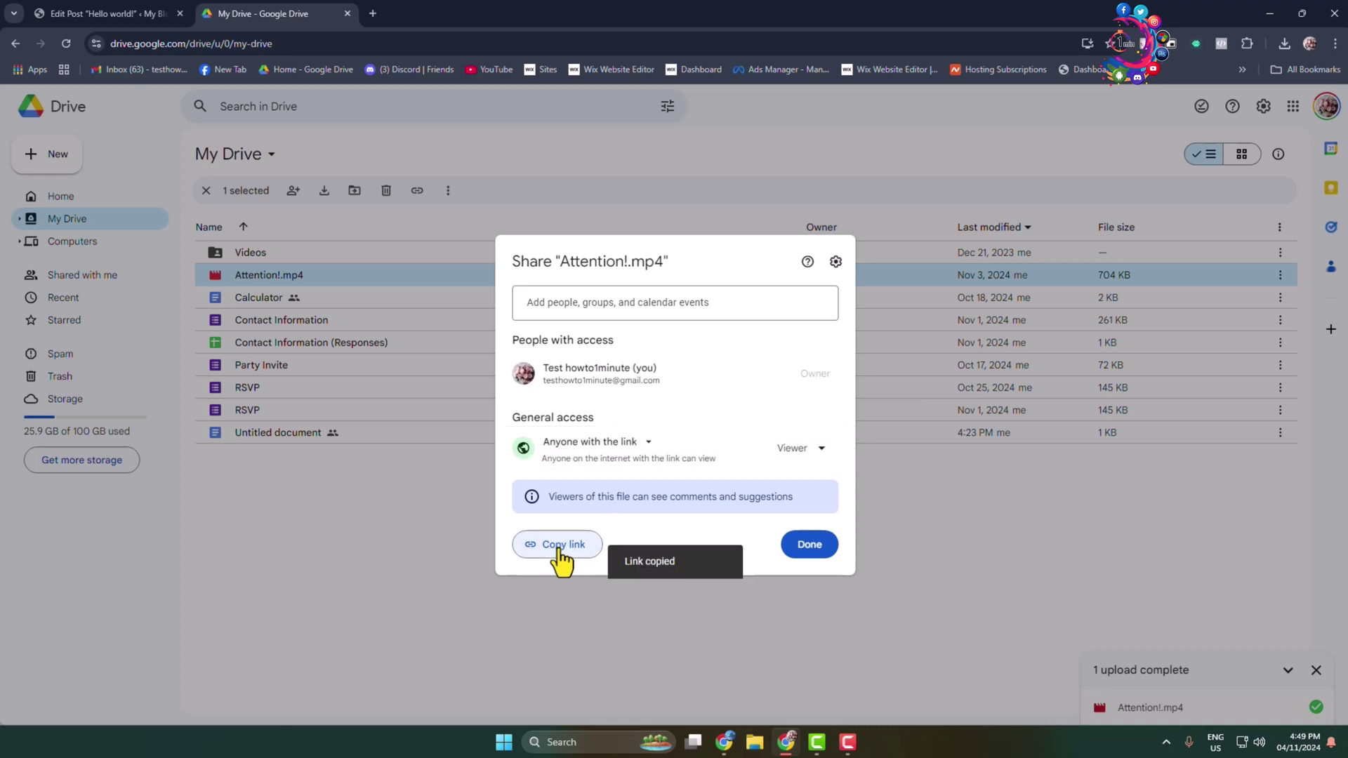
pyautogui.click(823, 549)
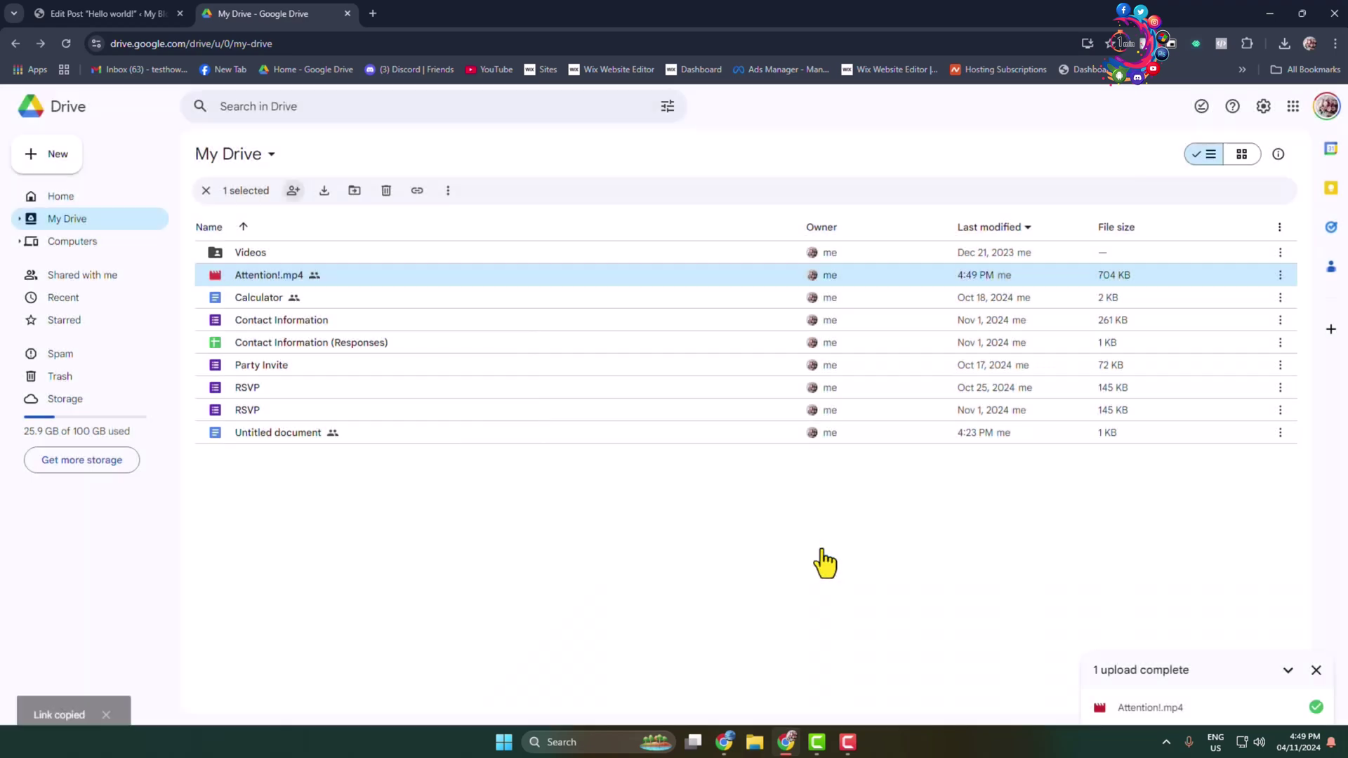
# Convert the pasted Drive share link into a uc?export=download link, copy it, and return to WordPress.
pyautogui.click(373, 13)
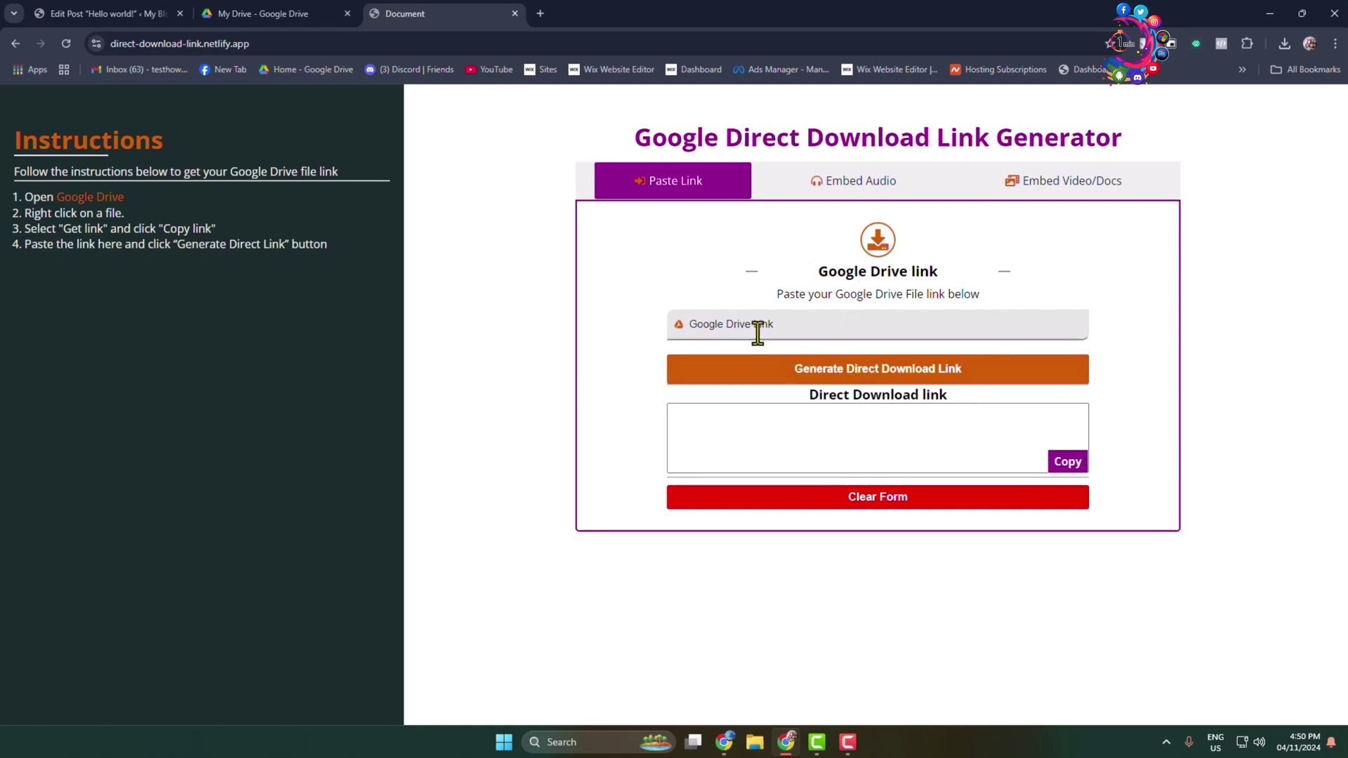
pyautogui.click(734, 327)
pyautogui.hotkey('ctrl', 'v')
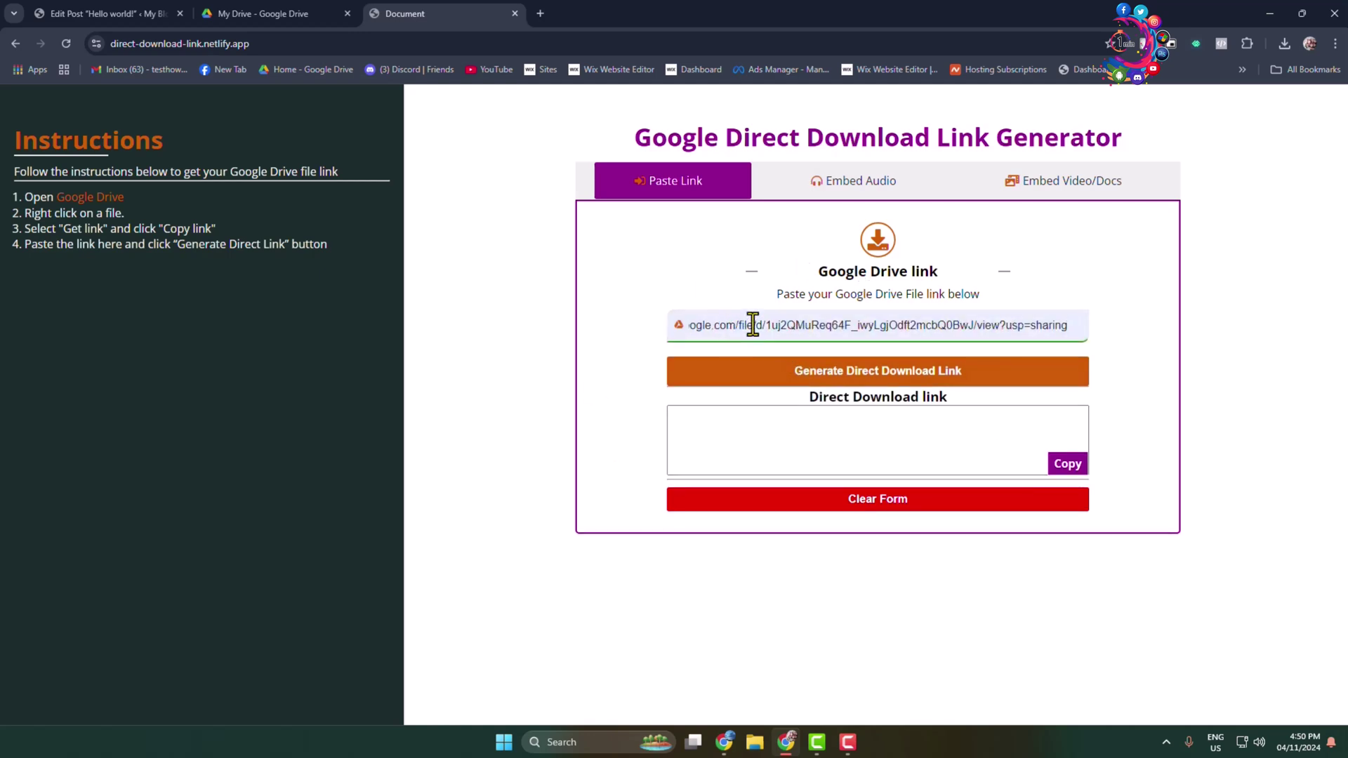
pyautogui.click(870, 379)
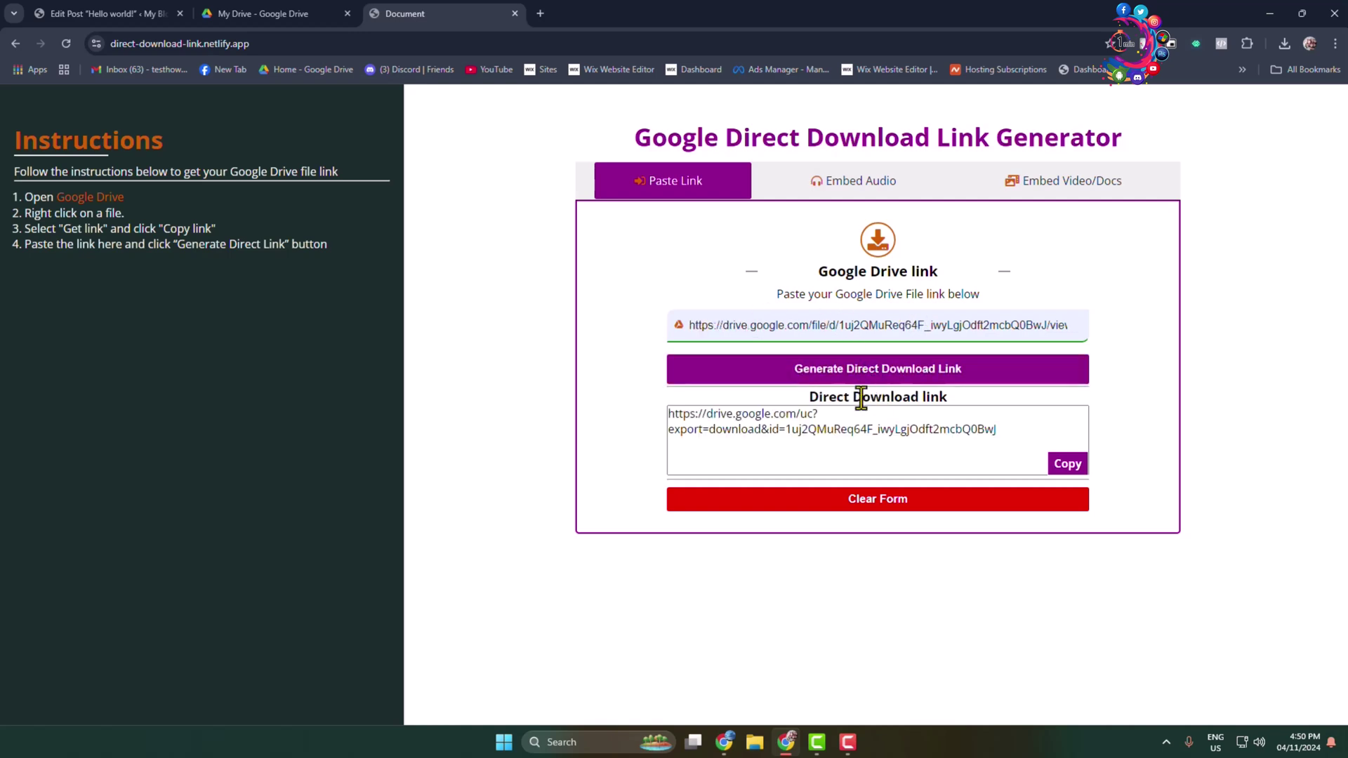
pyautogui.moveTo(998, 429); pyautogui.dragTo(668, 405)
pyautogui.click(733, 430)
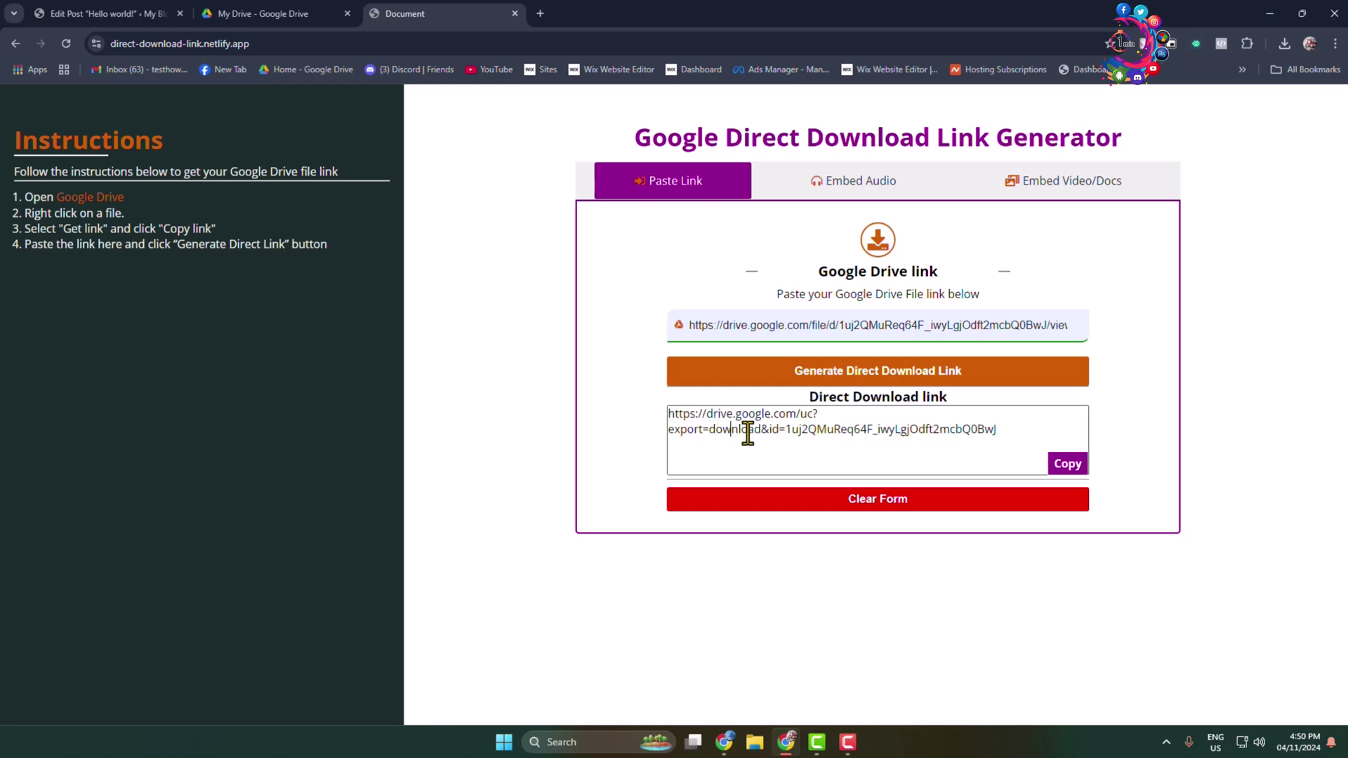
pyautogui.click(1064, 467)
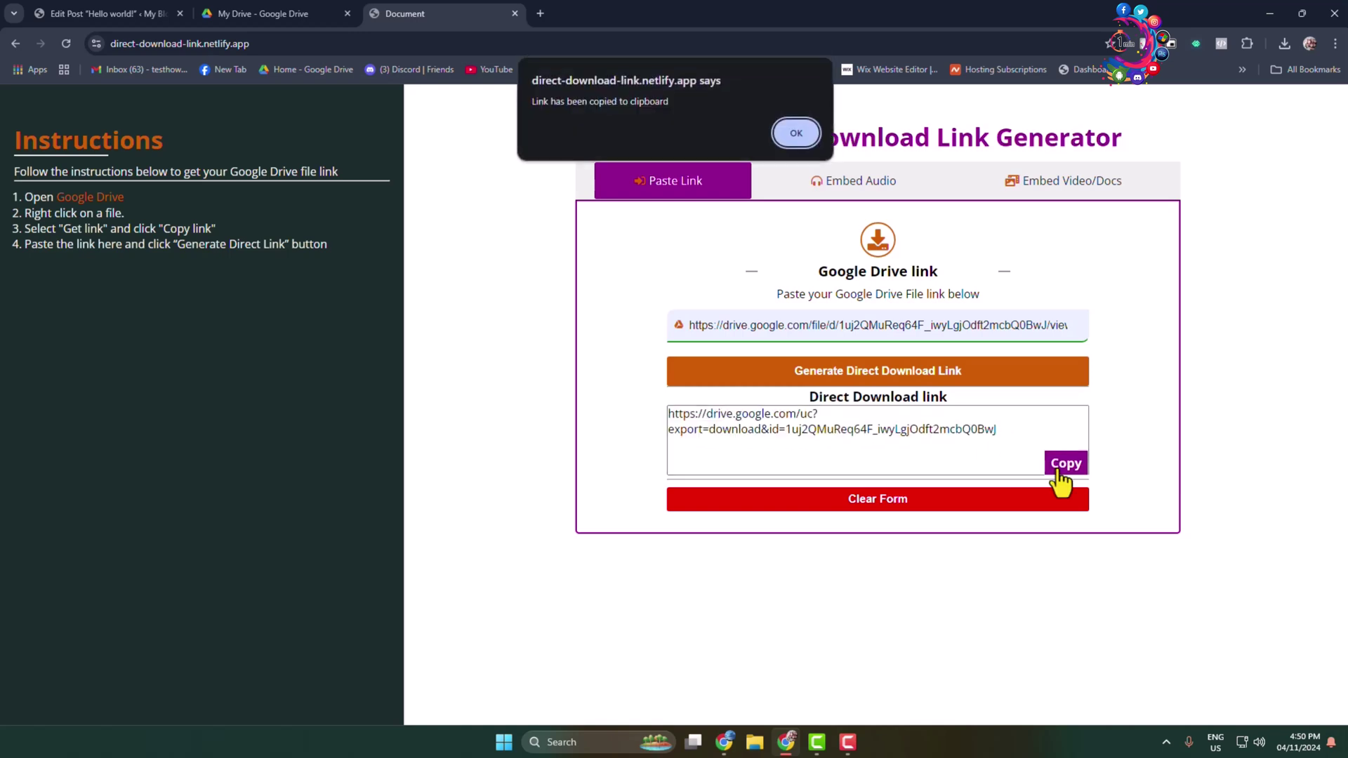
pyautogui.click(796, 133)
pyautogui.click(158, 13)
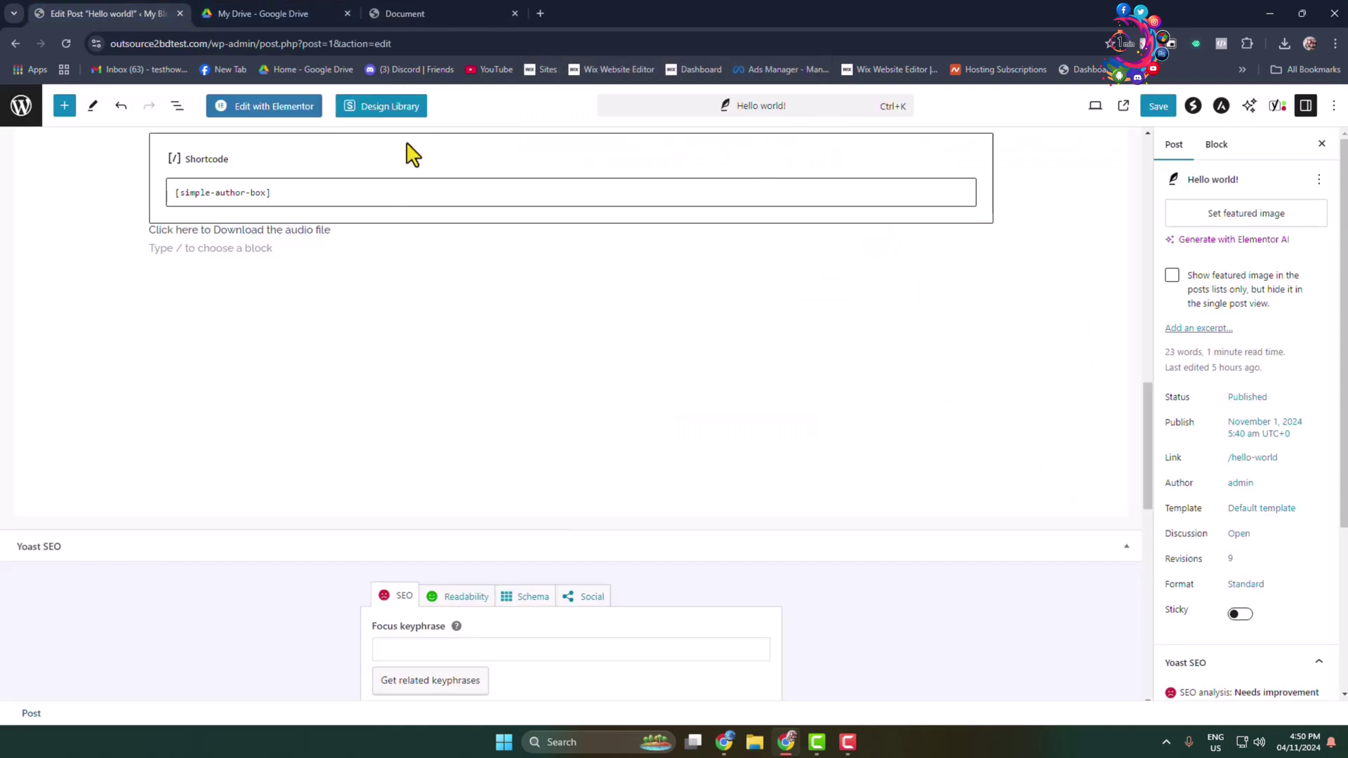
# Link the word 'Download' to the pasted direct download URL and save the post.
pyautogui.click(242, 249)
pyautogui.moveTo(215, 232); pyautogui.dragTo(265, 232)
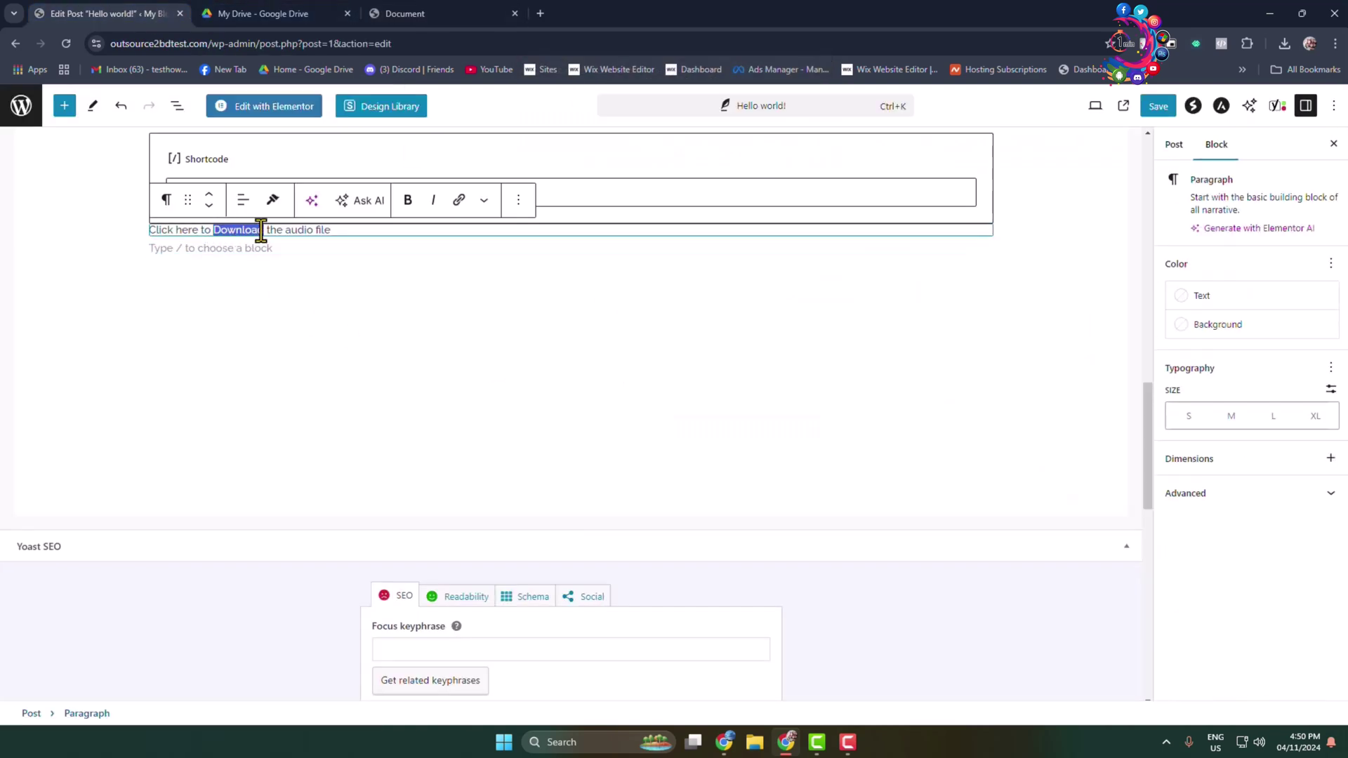
pyautogui.click(459, 202)
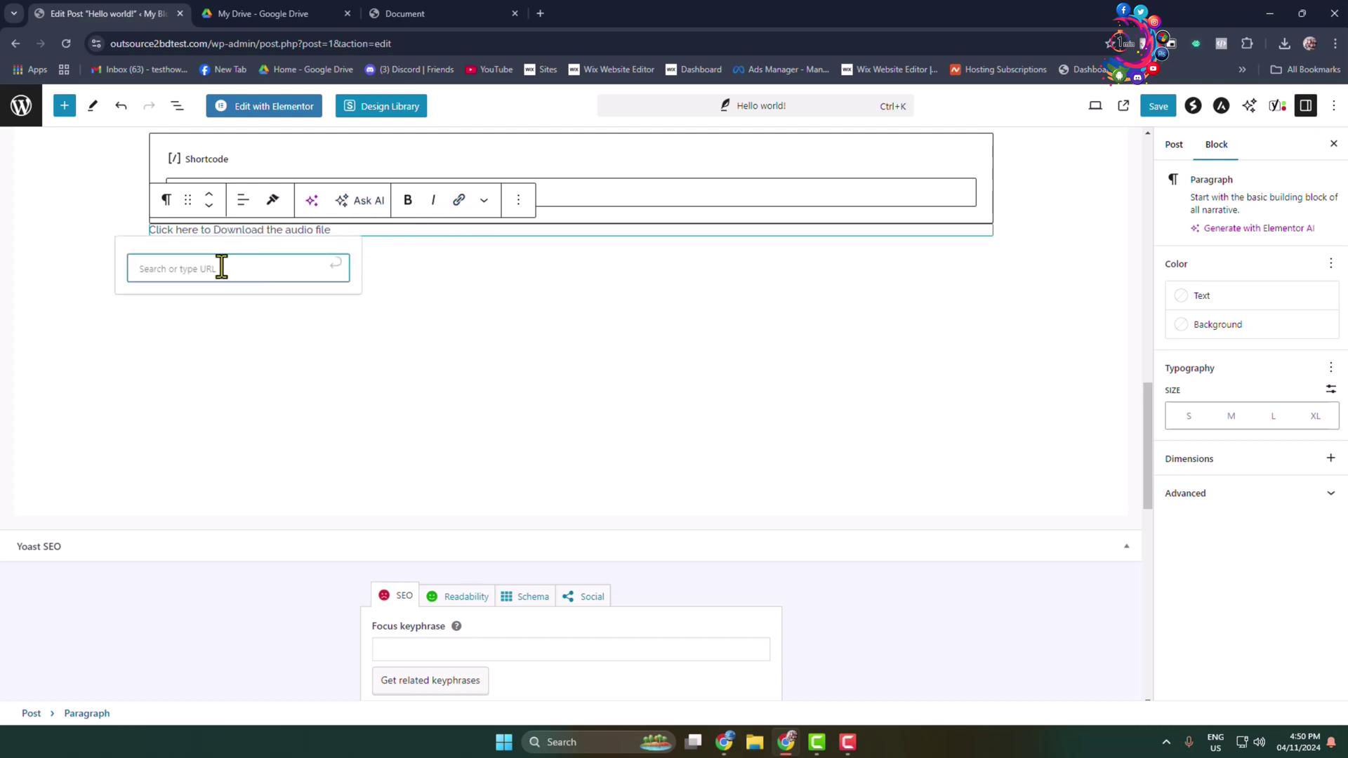
pyautogui.hotkey('ctrl', 'v')
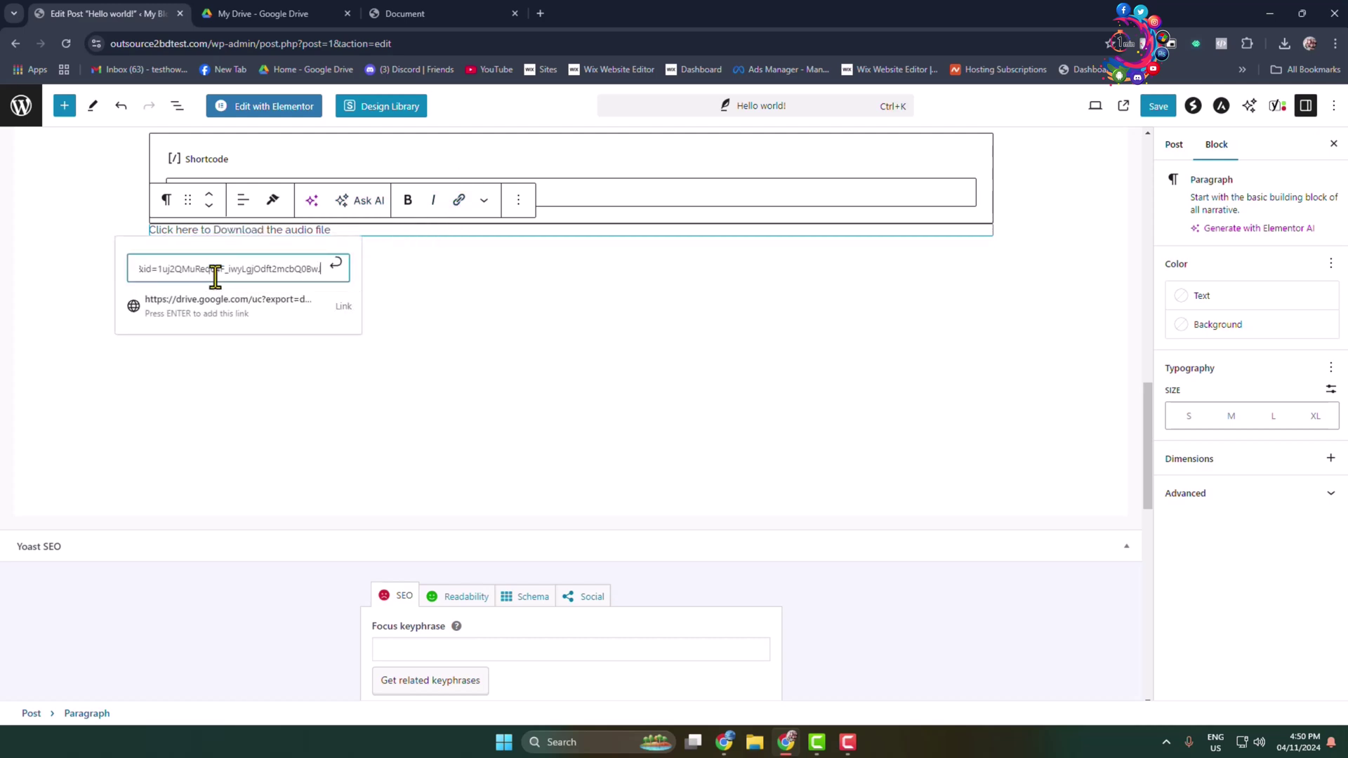
pyautogui.click(241, 307)
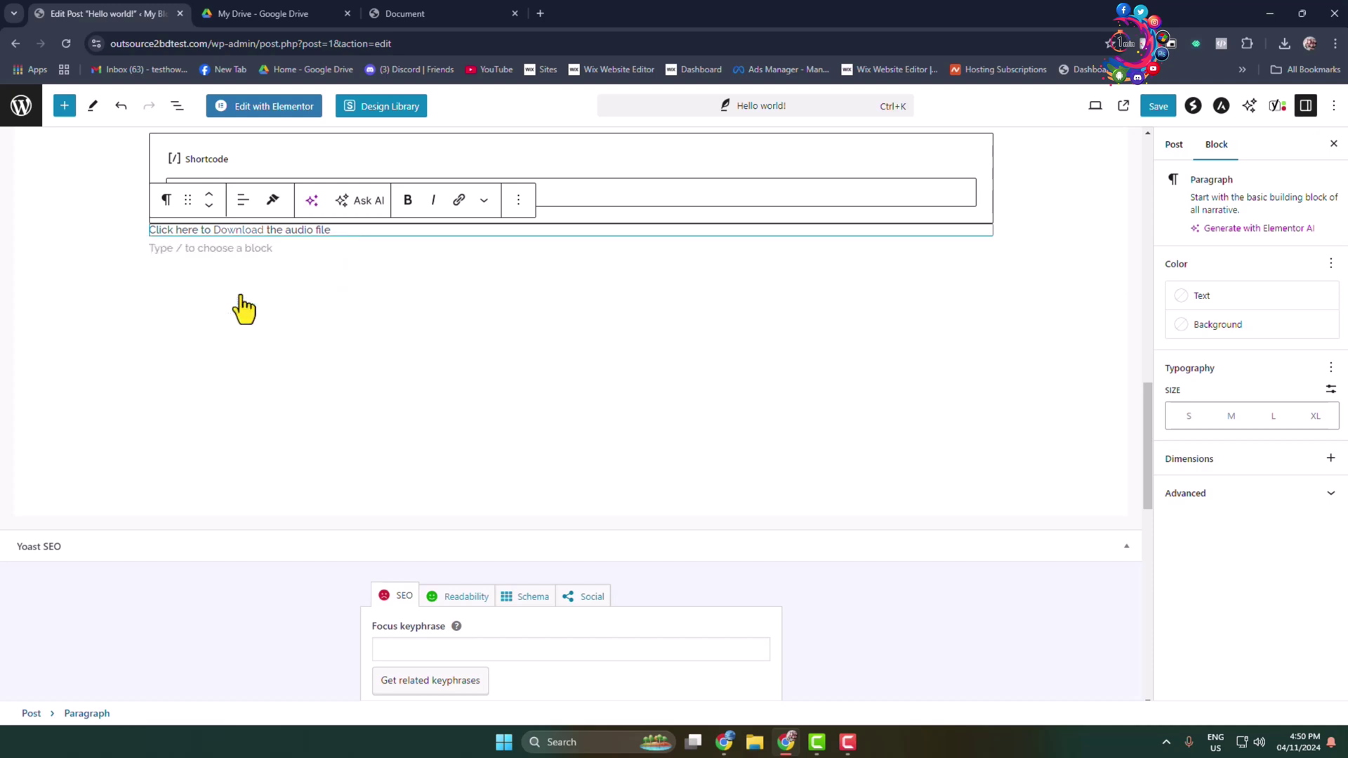
pyautogui.click(252, 229)
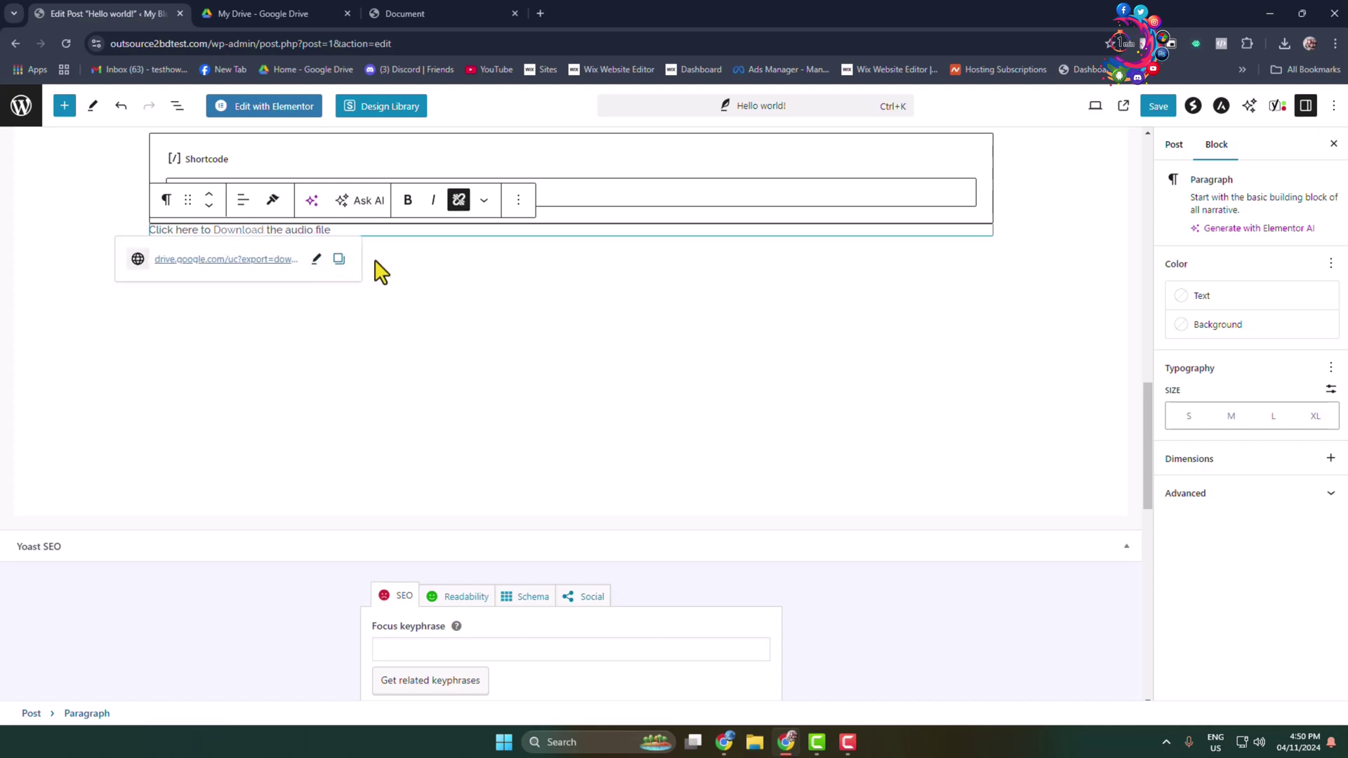
pyautogui.click(416, 311)
pyautogui.click(1155, 107)
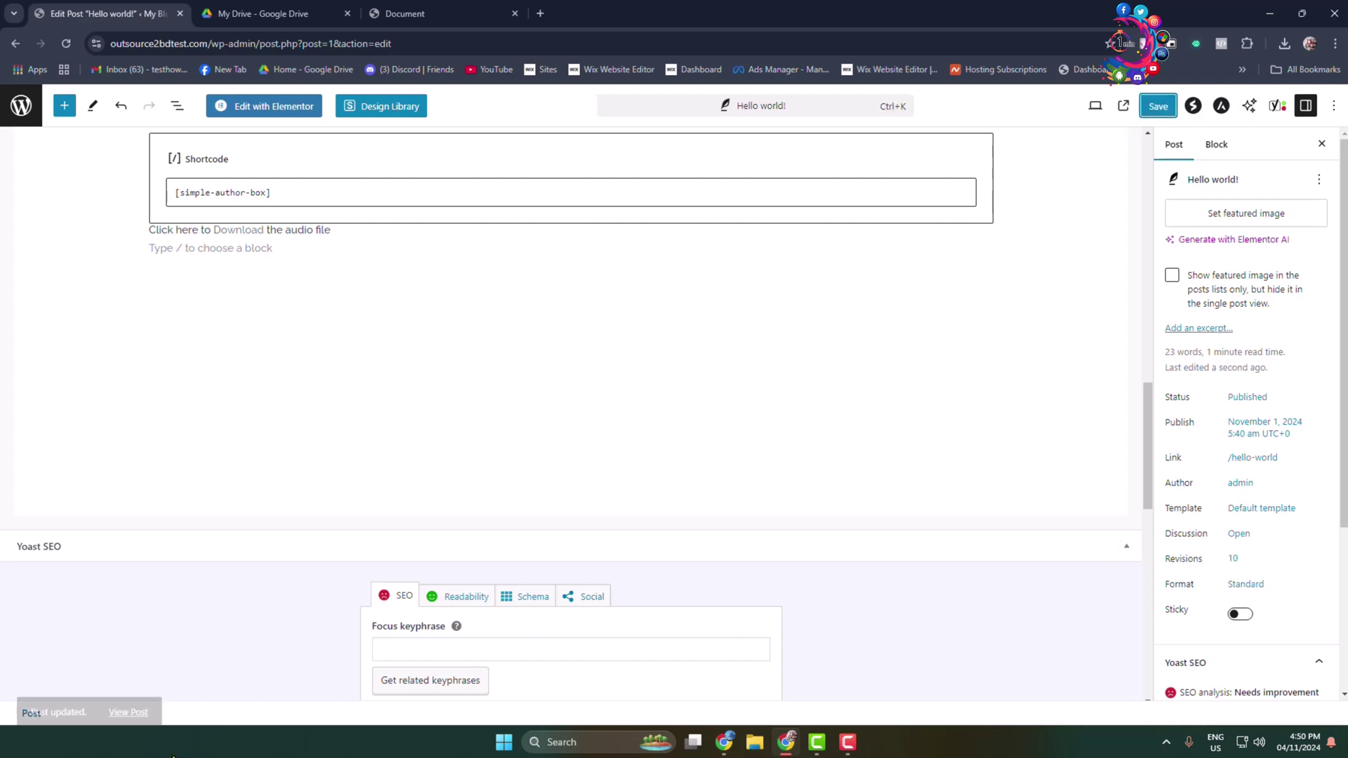
# Open the live Hello world! post in a new tab and confirm Download fetches the 704 KB mp4.
pyautogui.rightClick(129, 696)
pyautogui.click(174, 532)
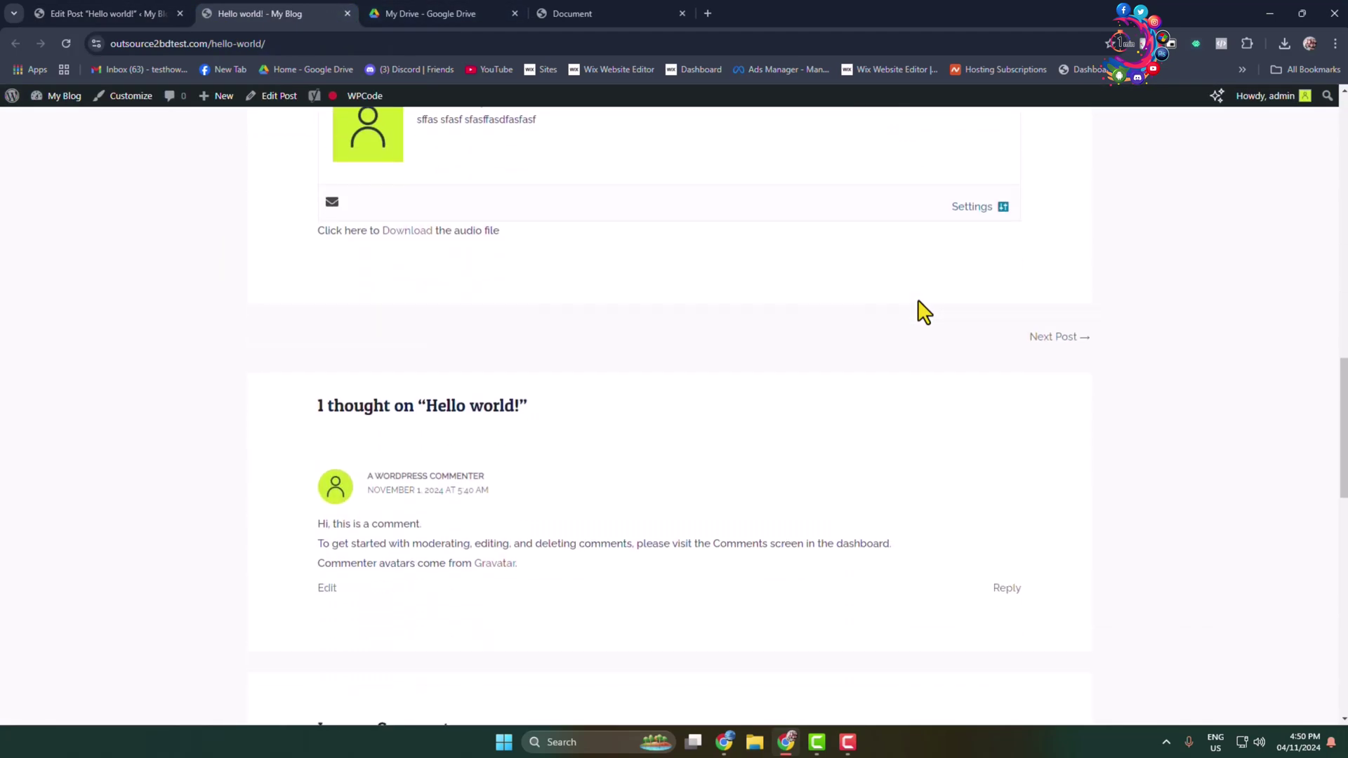
pyautogui.scroll(1, 919, 310)
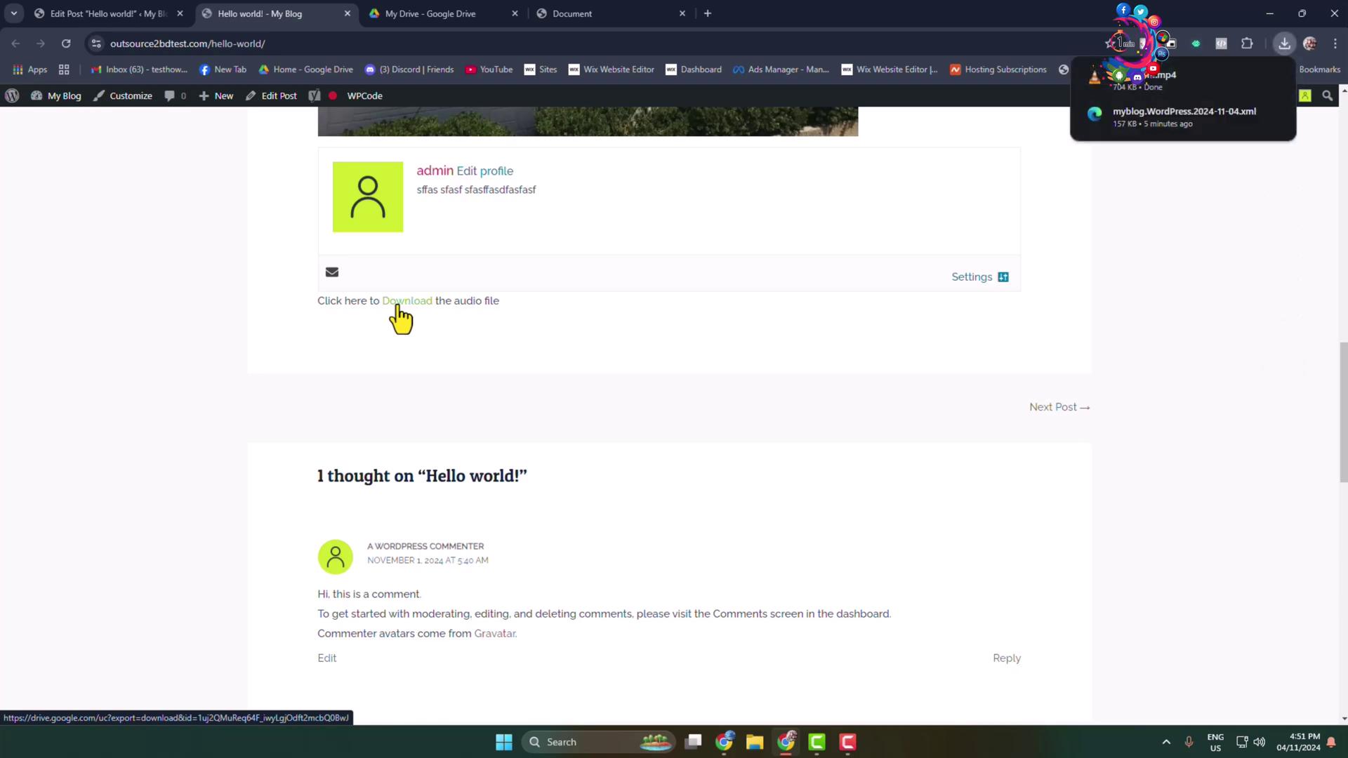
pyautogui.moveTo(1124, 84)
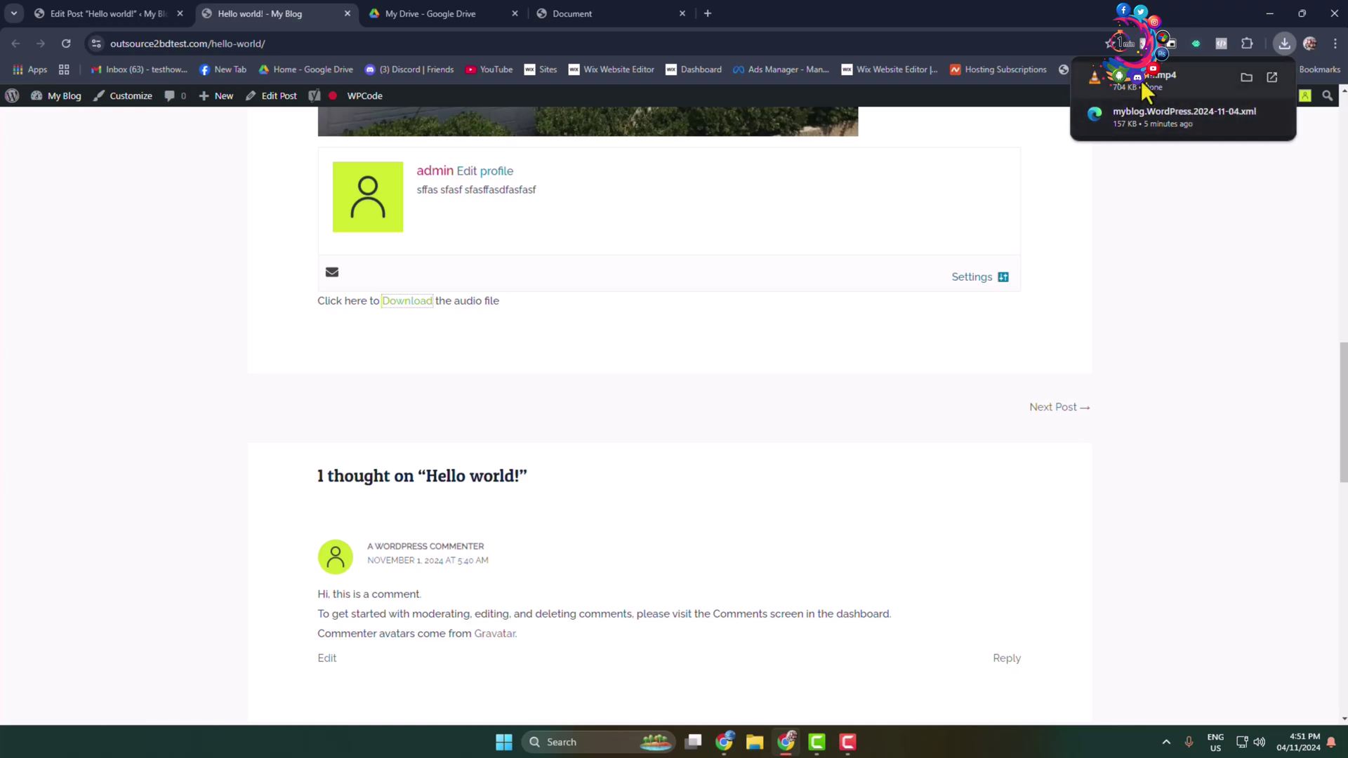
pyautogui.click(1201, 386)
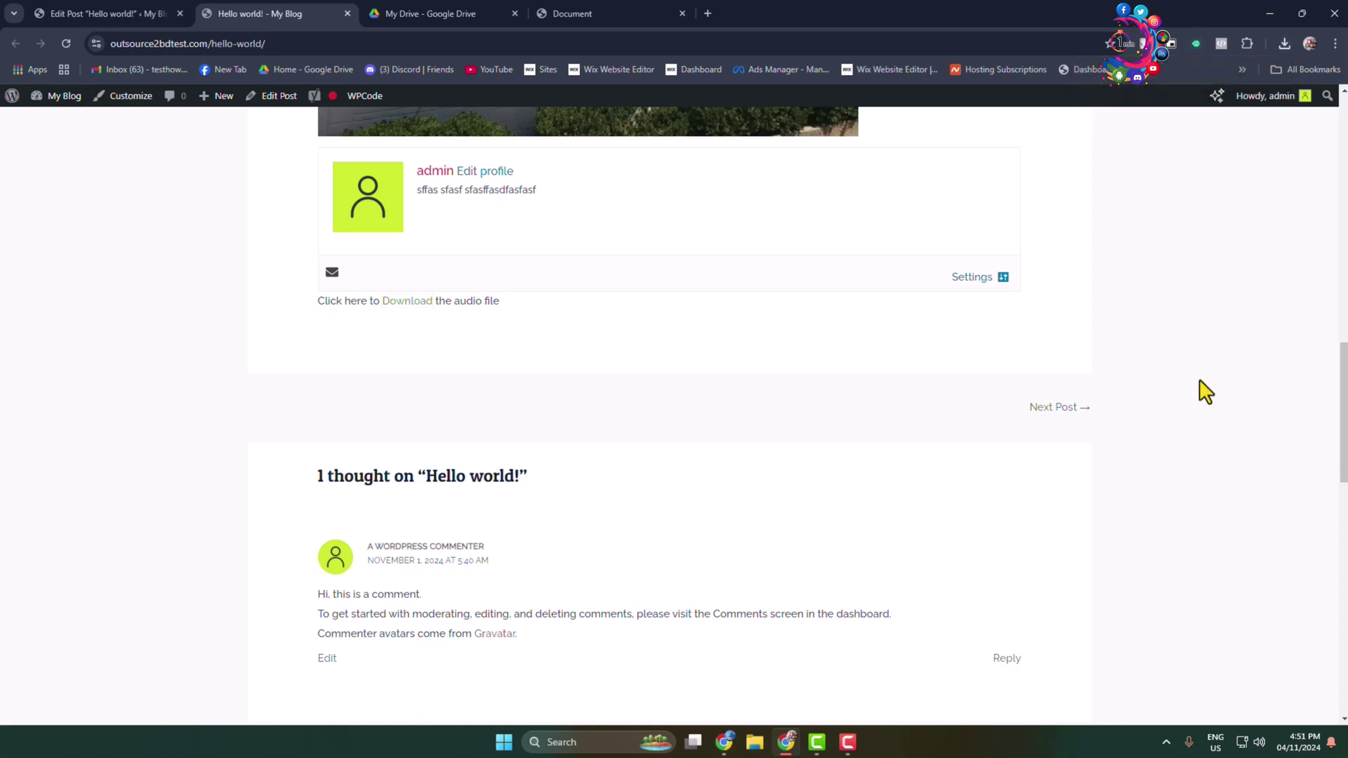